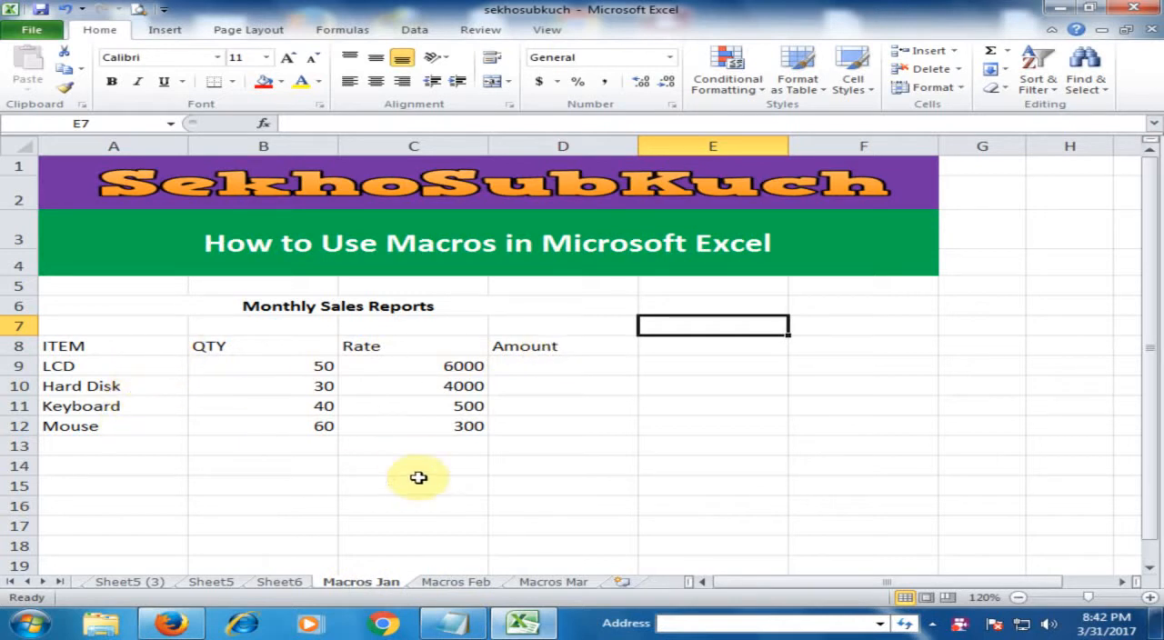
# - Review the Macros Feb and Macros Mar sheets and return to the sales table on Macros Jan
pyautogui.click(457, 583)
pyautogui.click(552, 581)
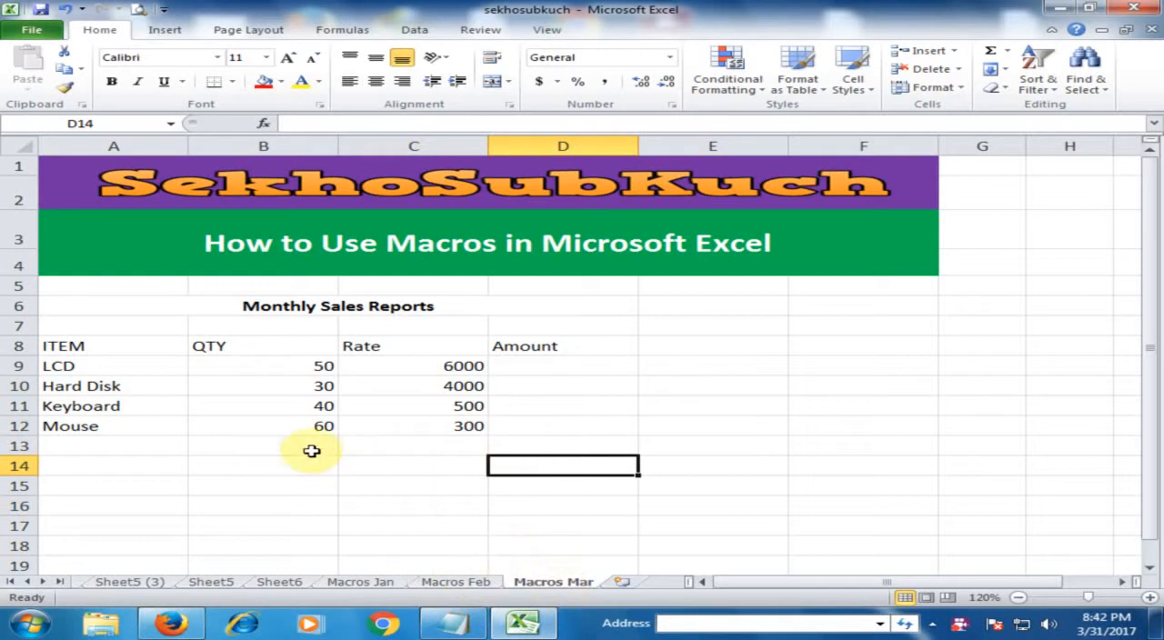
pyautogui.click(368, 583)
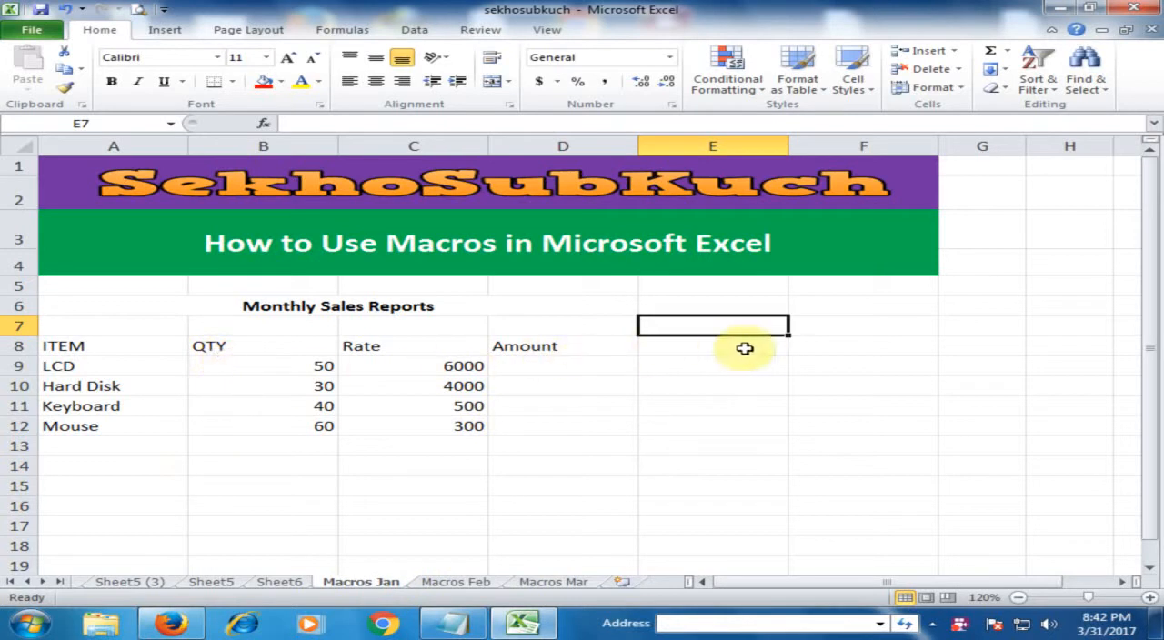
pyautogui.click(712, 348)
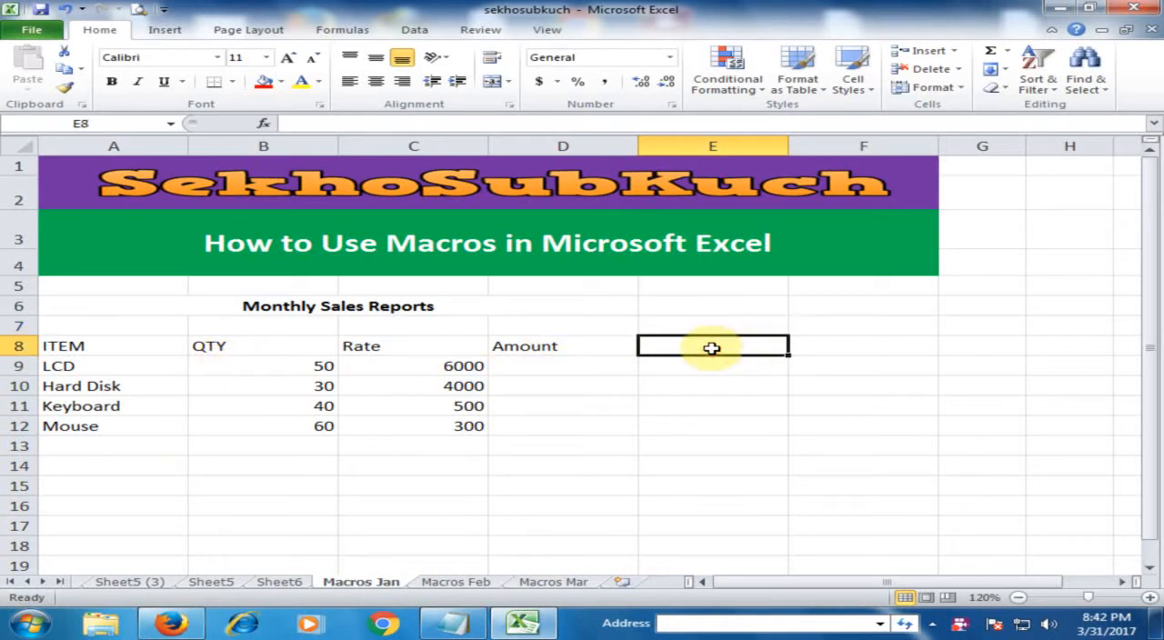
pyautogui.click(576, 368)
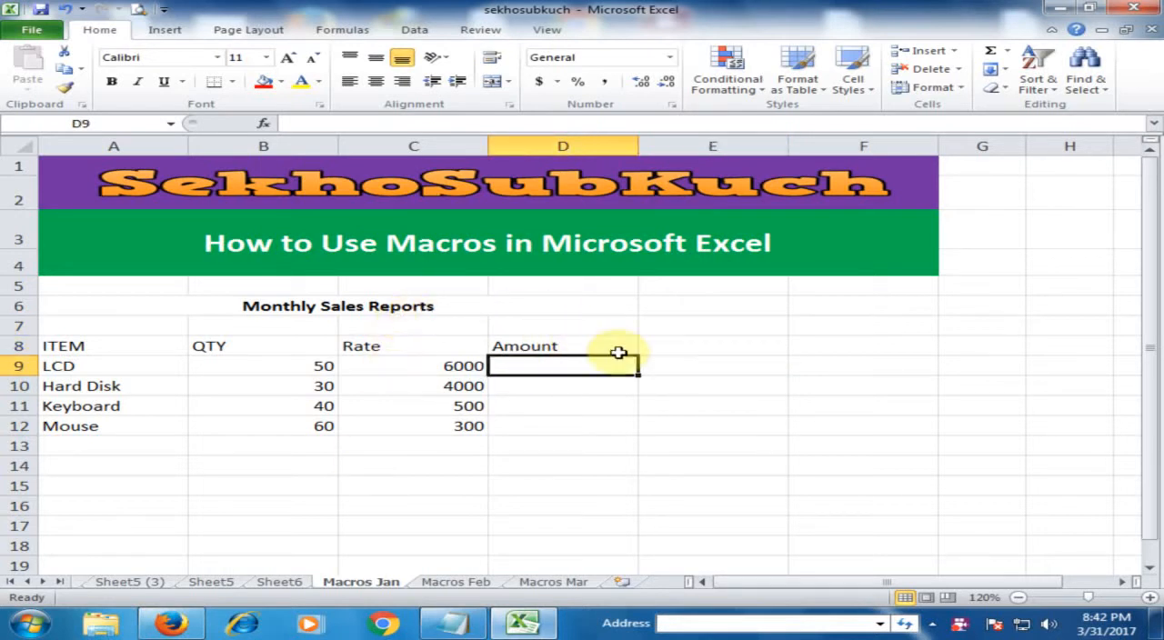
pyautogui.click(714, 362)
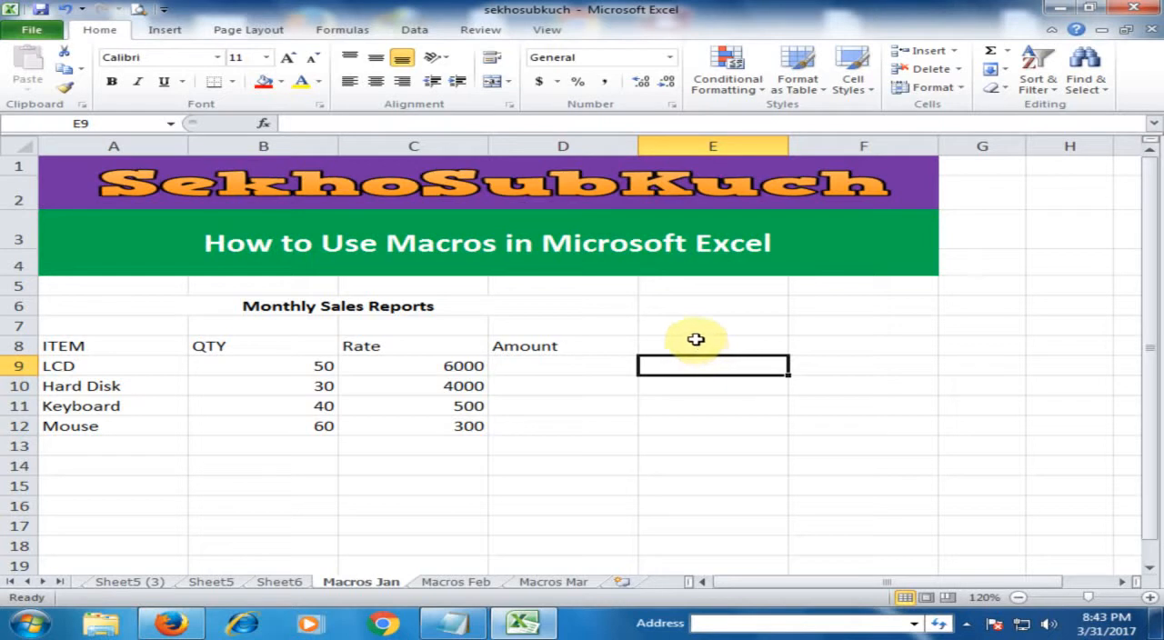
# - Start recording a macro named MonthlySales with shortcut Ctrl+Shift+L, stored in the Personal Macro Workbook
pyautogui.click(548, 30)
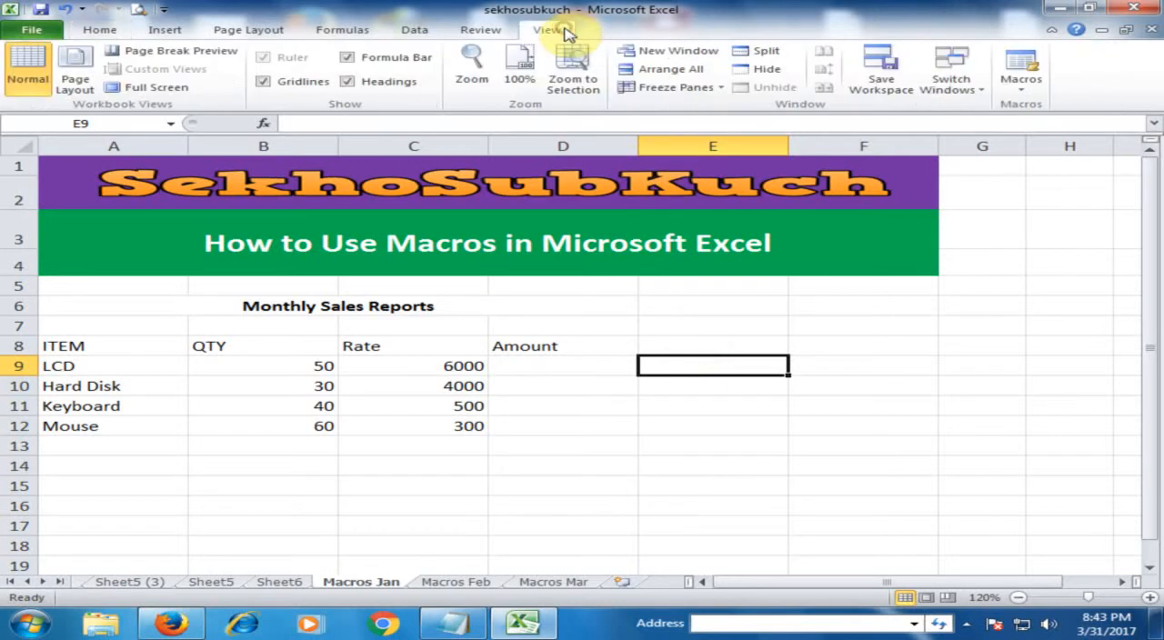
pyautogui.click(1014, 98)
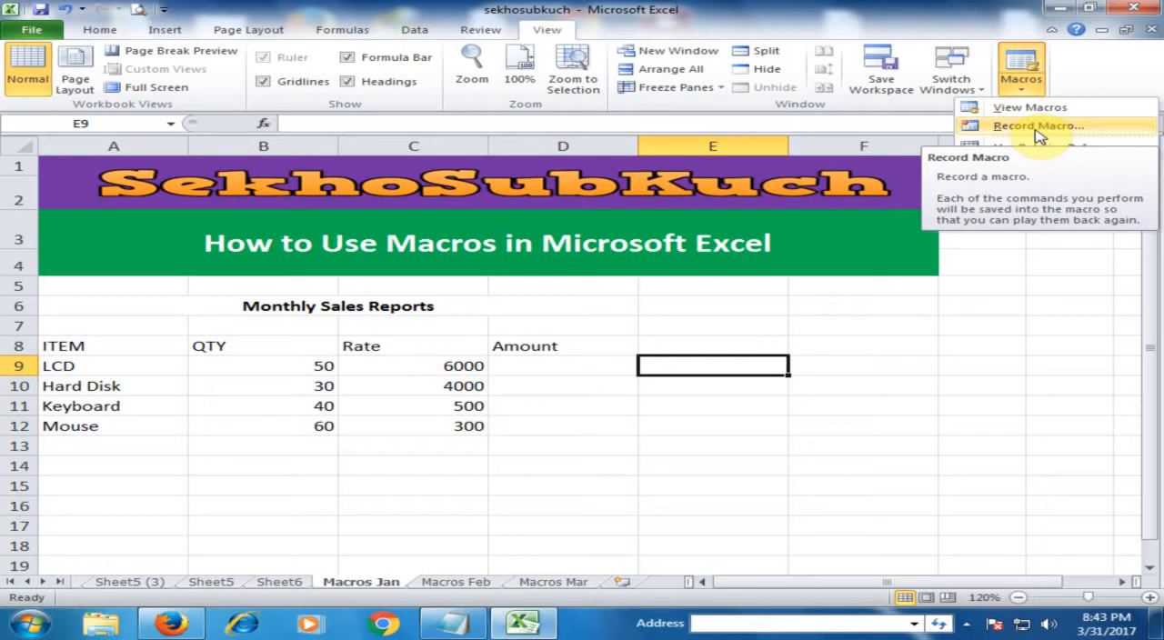
pyautogui.click(1036, 127)
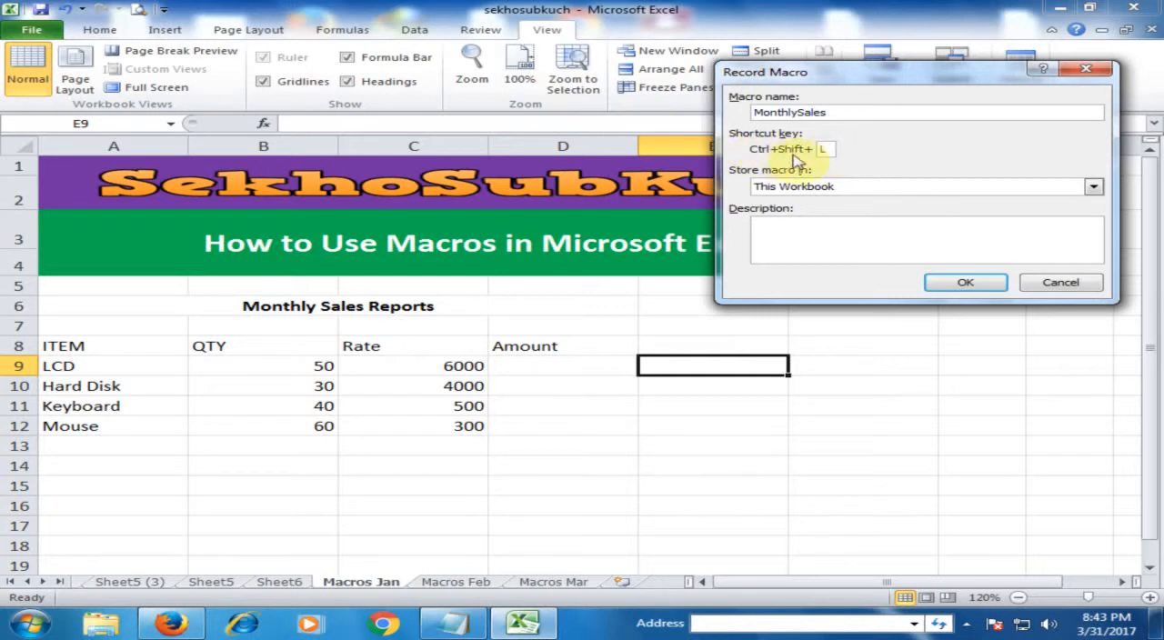
pyautogui.click(1092, 186)
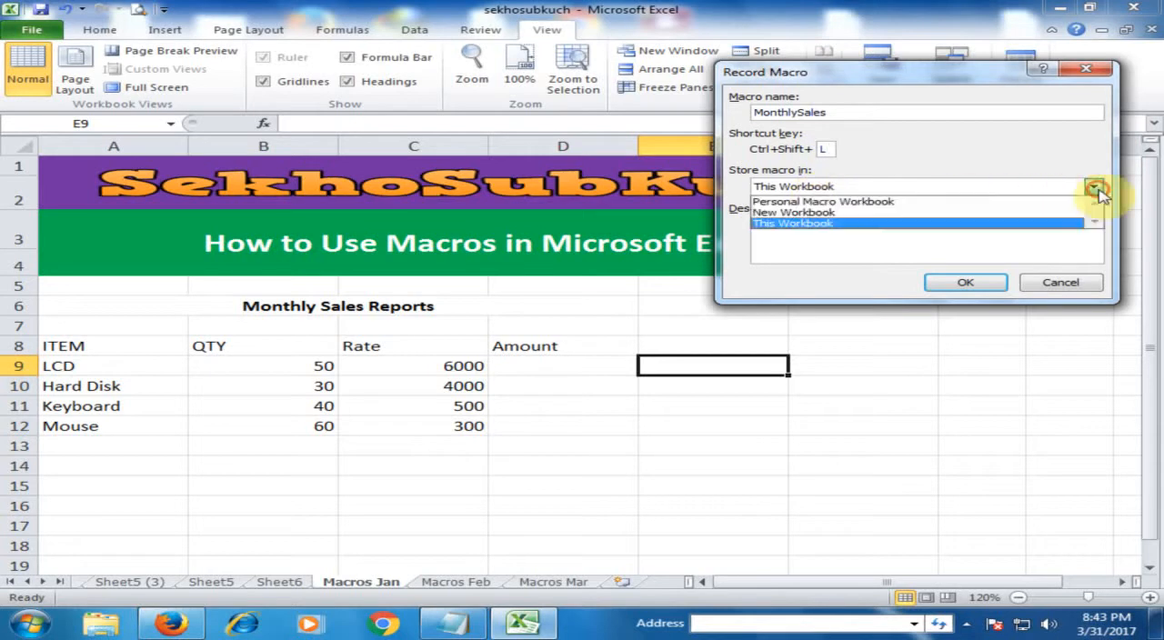
pyautogui.click(859, 202)
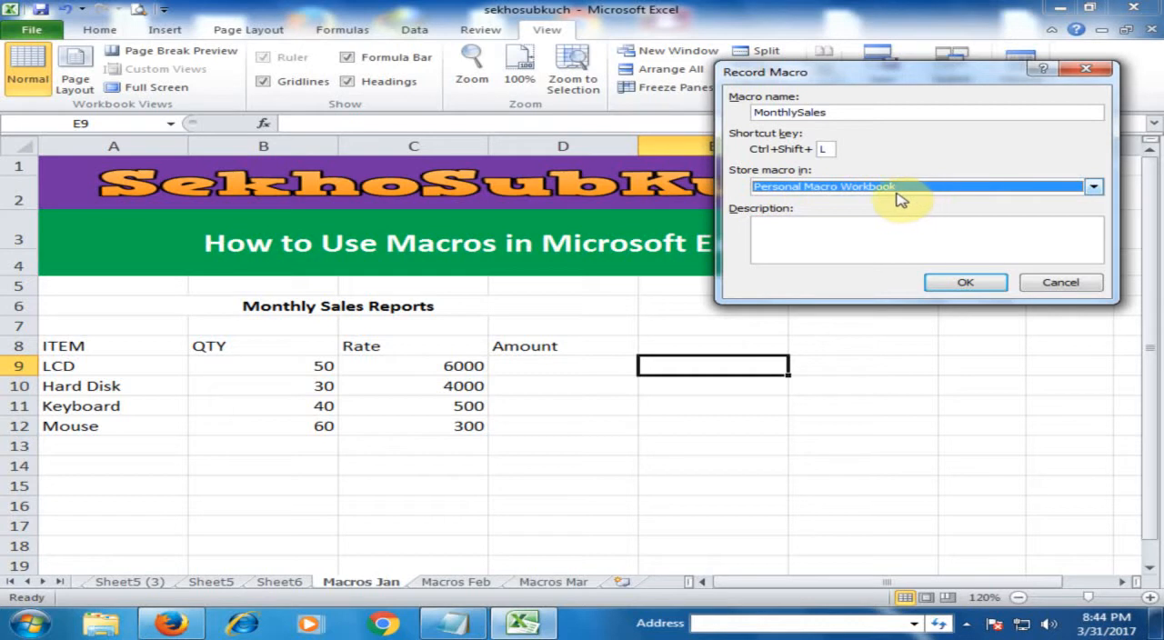
pyautogui.click(953, 282)
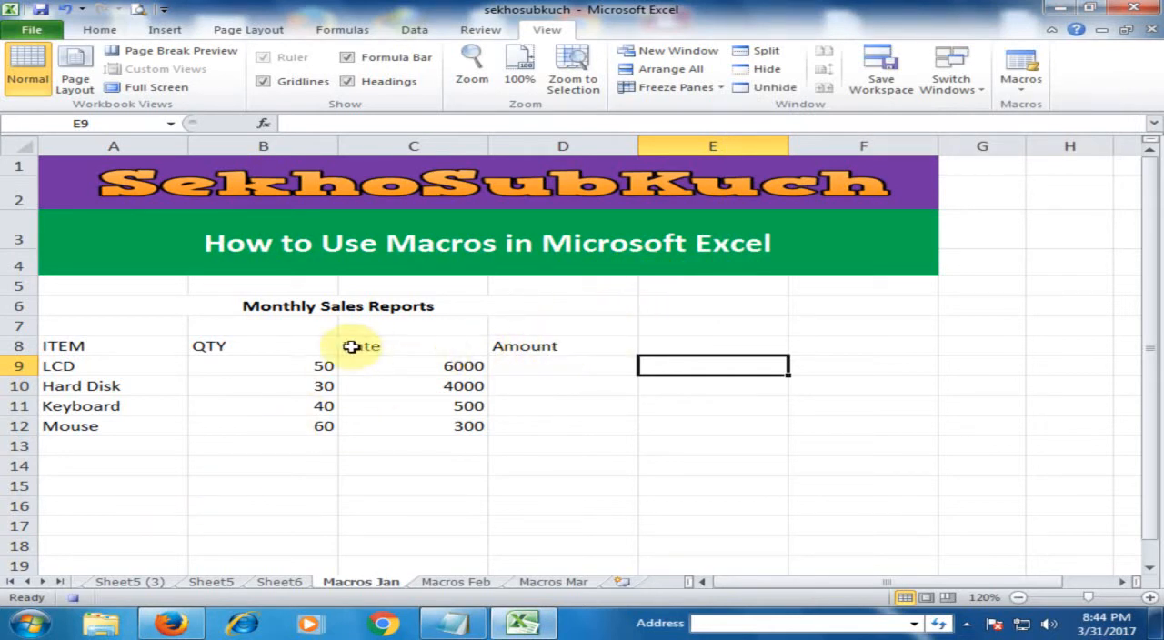
# - Increase the font size of the Monthly Sales Reports title in row 6 to 16
pyautogui.click(151, 306)
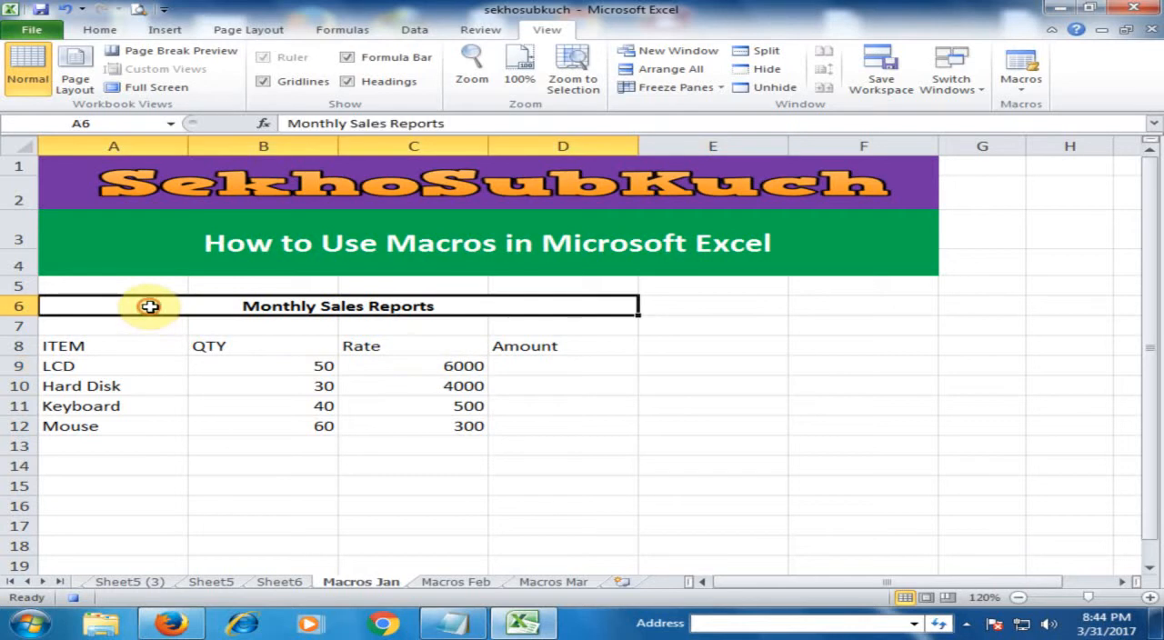
pyautogui.click(99, 29)
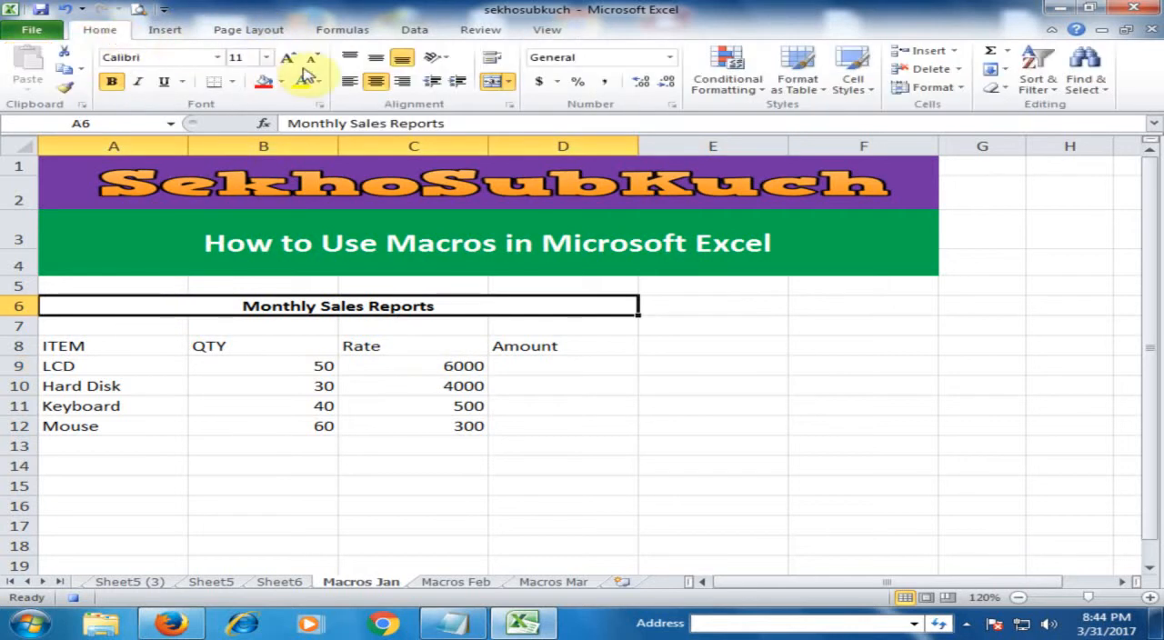
pyautogui.click(287, 60)
pyautogui.click(287, 60)
pyautogui.click(288, 62)
# - Give header row A8:D8 a dark orange-brown fill with white text, centring the QTY, Rate and Amount headings
pyautogui.moveTo(91, 358); pyautogui.dragTo(513, 353)
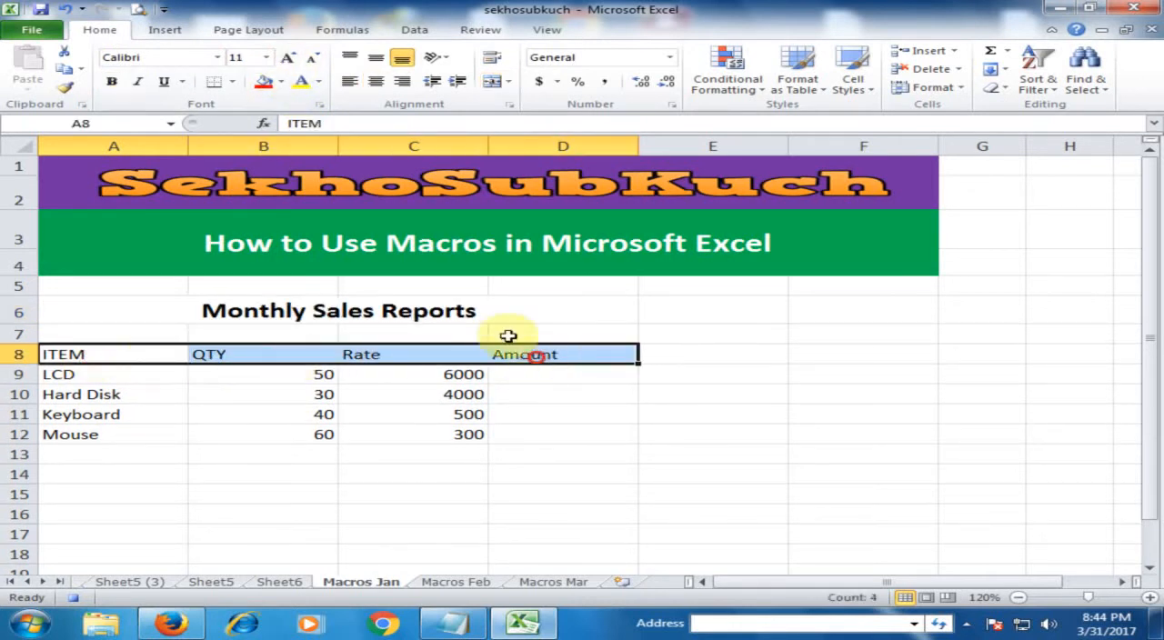
pyautogui.click(281, 82)
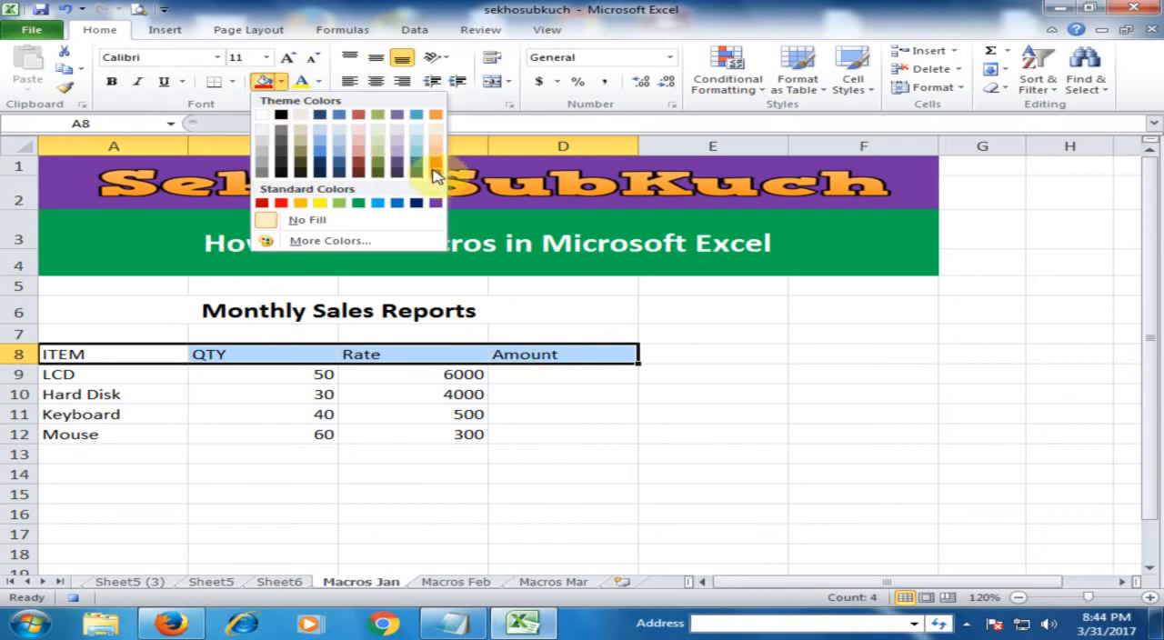
pyautogui.click(433, 170)
pyautogui.click(319, 81)
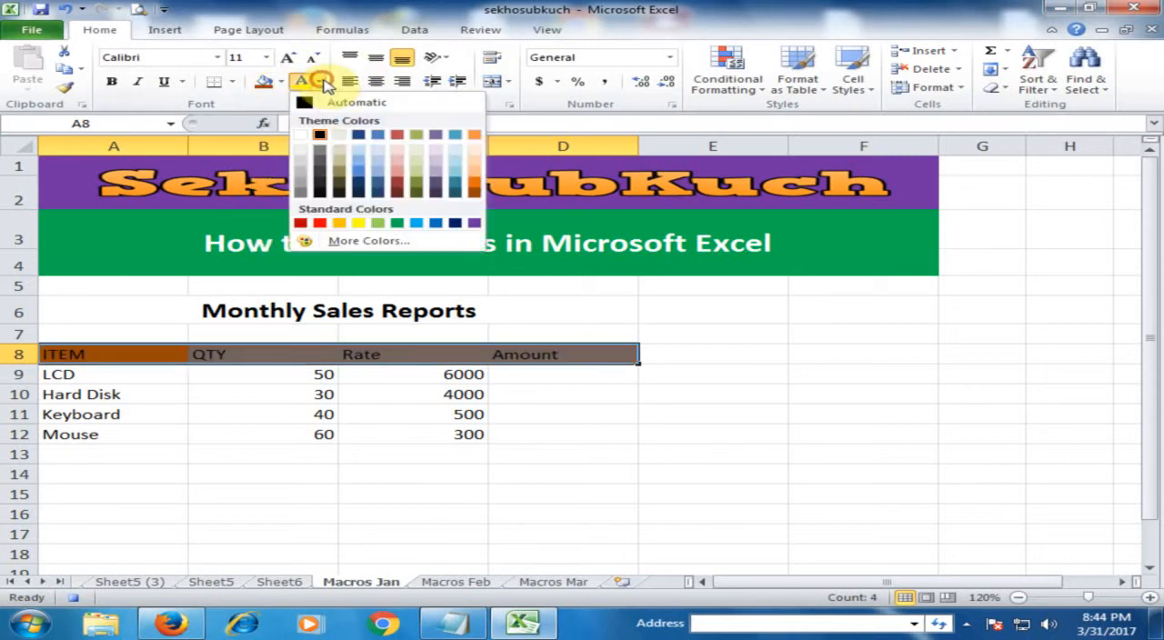
pyautogui.click(301, 134)
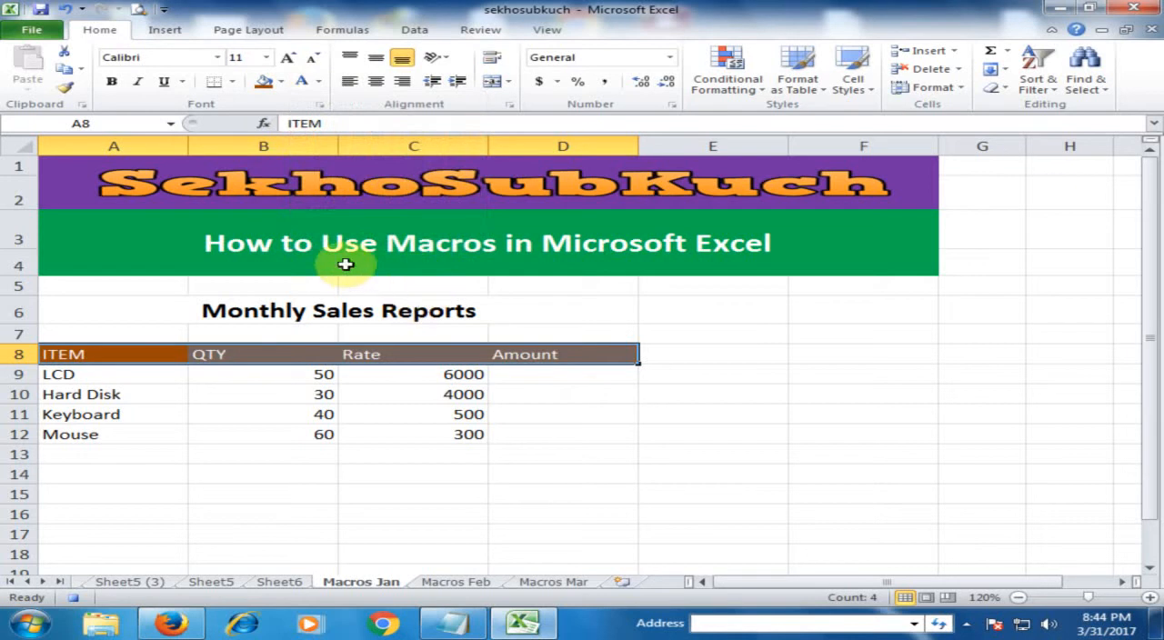
pyautogui.moveTo(258, 349); pyautogui.dragTo(513, 353)
pyautogui.click(376, 80)
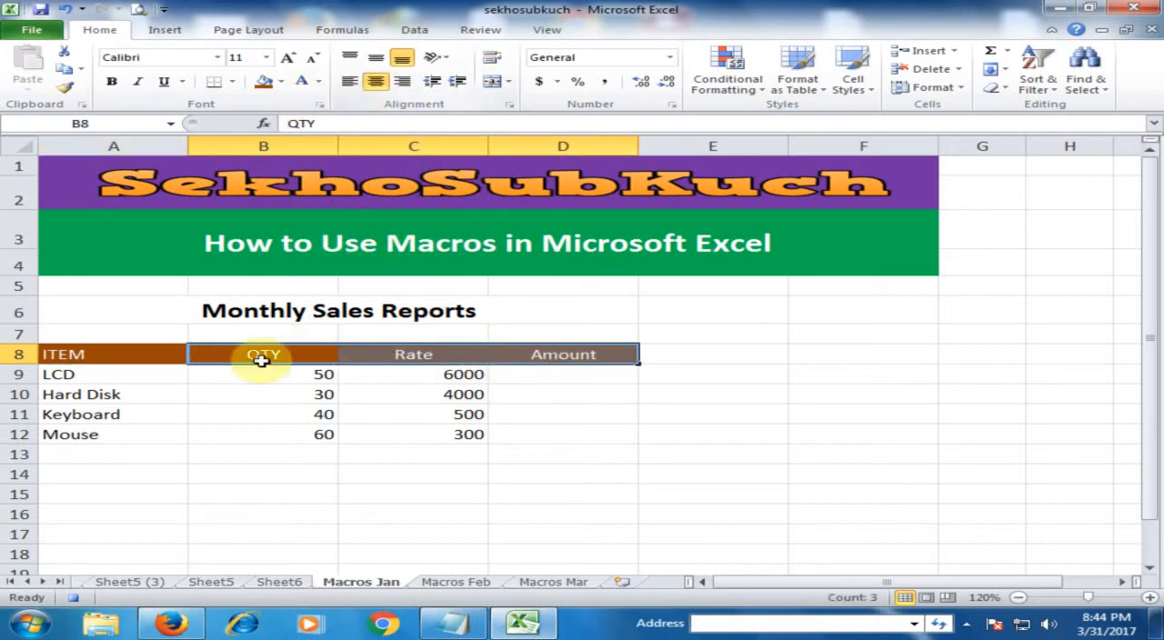
# - Fill the table body A9:D16 with the lightest orange theme tint
pyautogui.moveTo(109, 374); pyautogui.dragTo(529, 508)
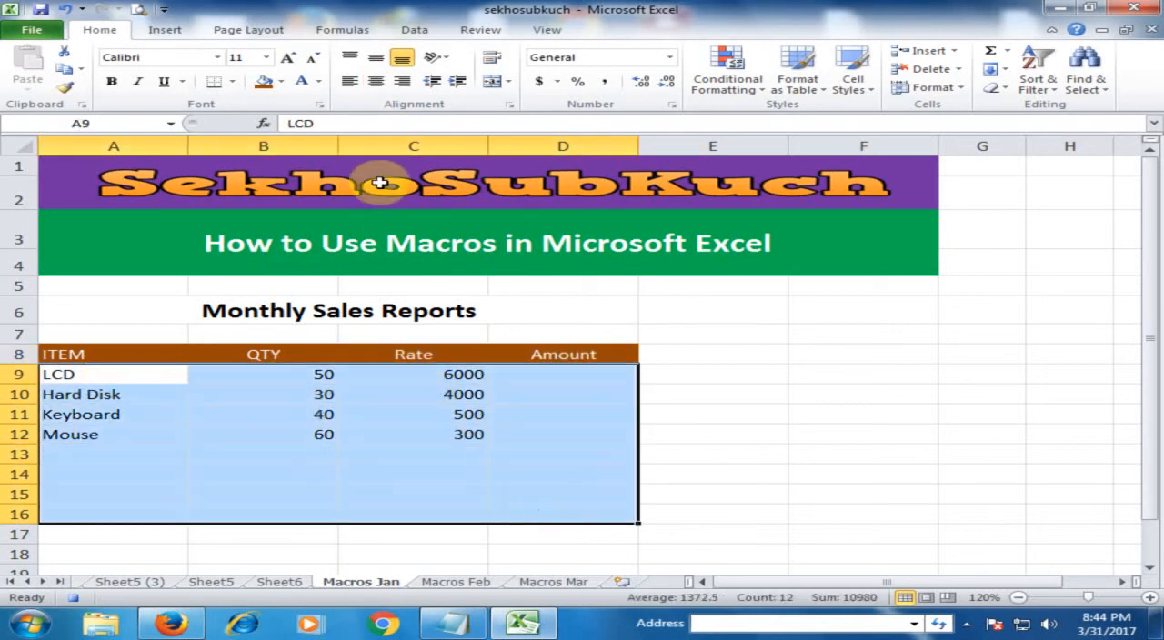
pyautogui.click(281, 81)
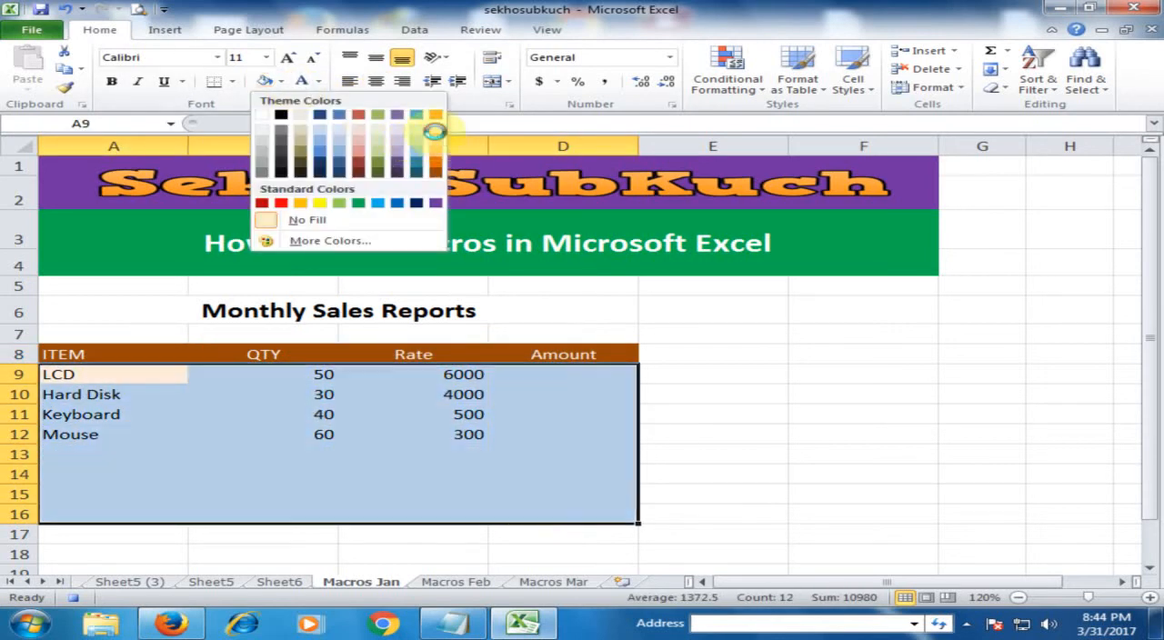
pyautogui.click(435, 124)
pyautogui.click(506, 478)
# - Calculate the LCD amount in D9 with =B9*C9 and fill the formula down through D12
pyautogui.click(569, 375)
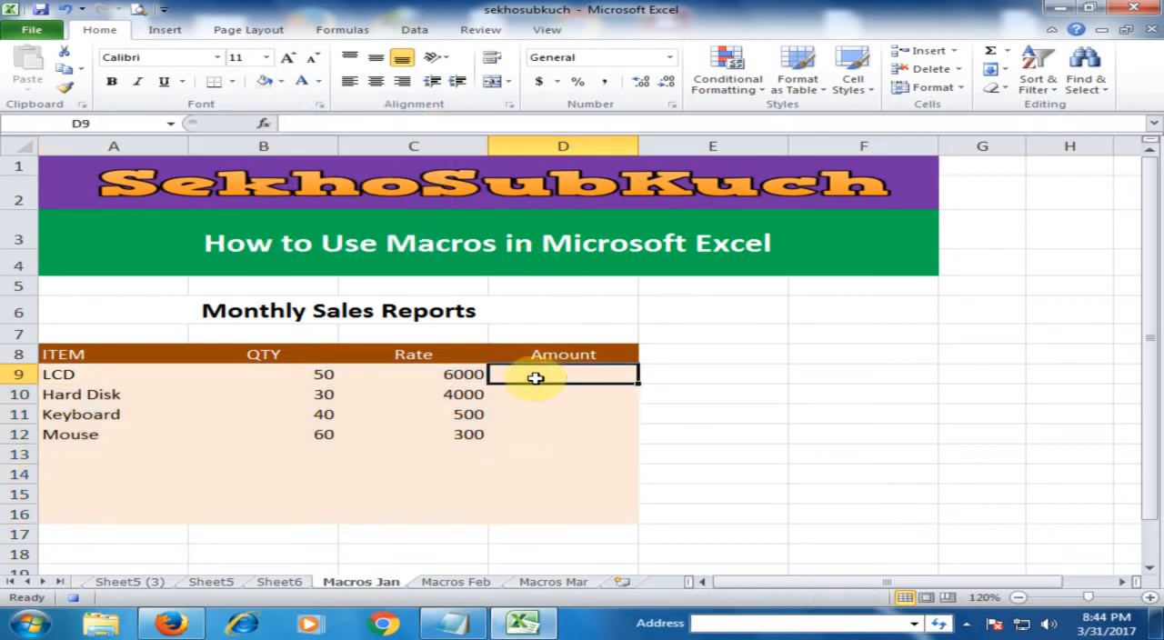
pyautogui.write('=')
pyautogui.press('Left')
pyautogui.press('Left')
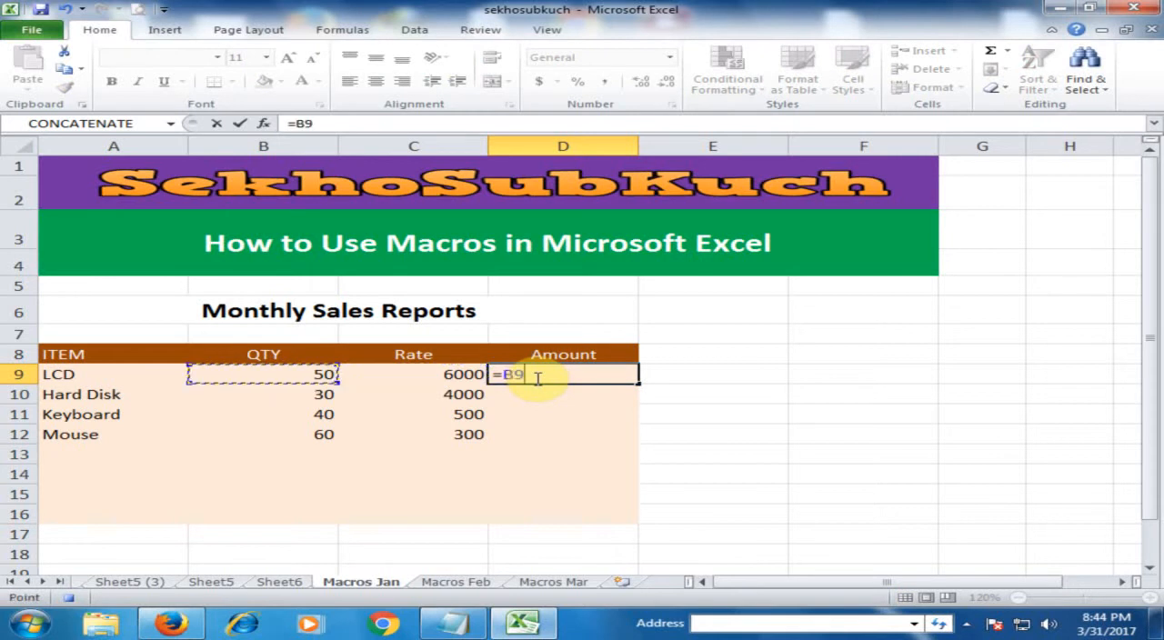
pyautogui.write('*')
pyautogui.press('Left')
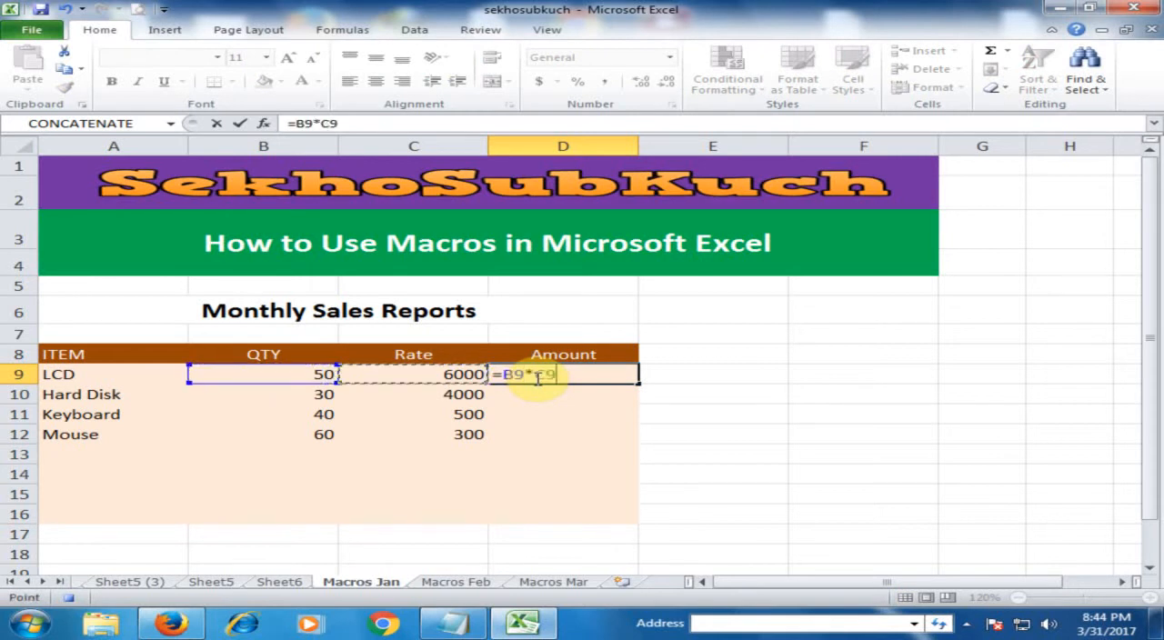
pyautogui.press('Return')
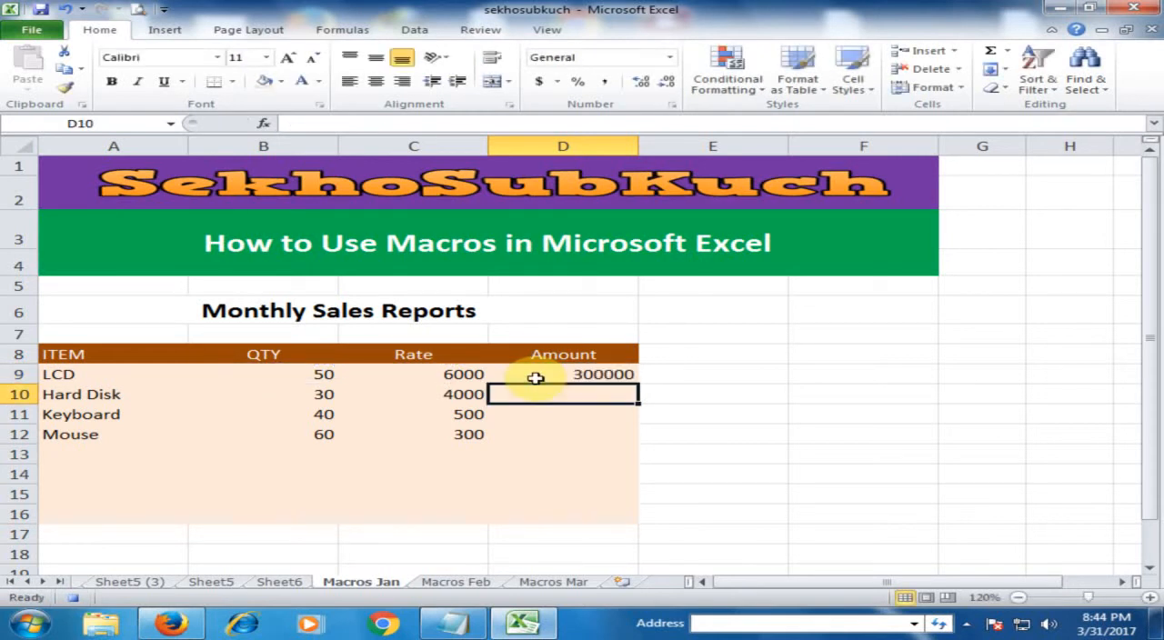
pyautogui.click(582, 376)
pyautogui.moveTo(640, 385); pyautogui.dragTo(636, 436)
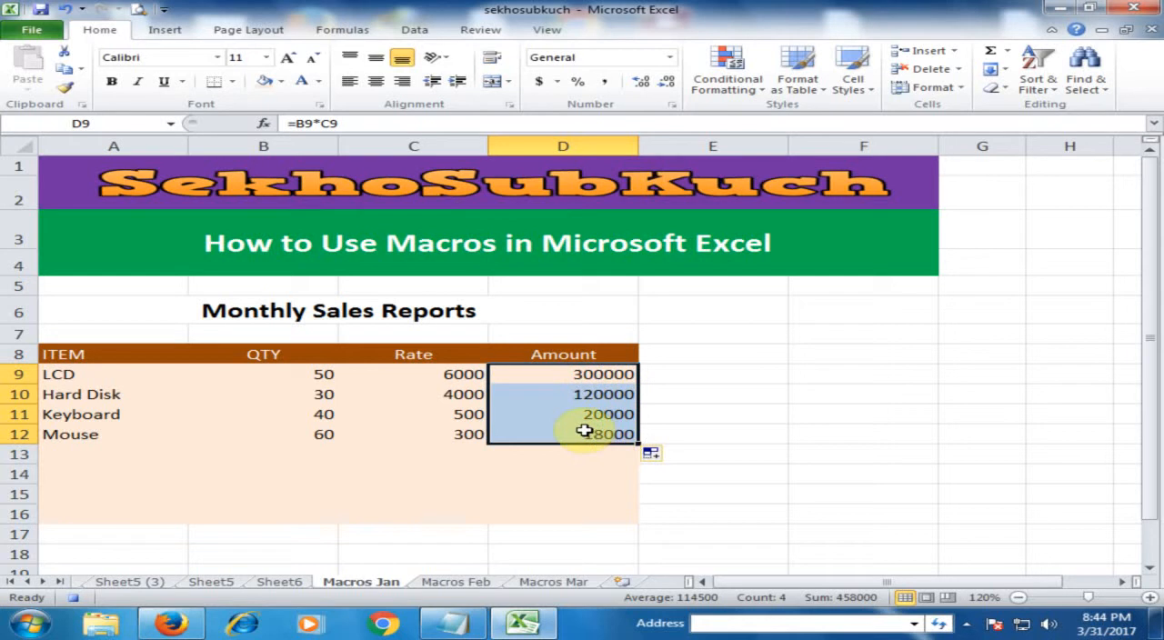
# - Label cell A16 as Total and sum the quantities in B16 with =SUM(B9:B15)
pyautogui.click(309, 510)
pyautogui.click(165, 511)
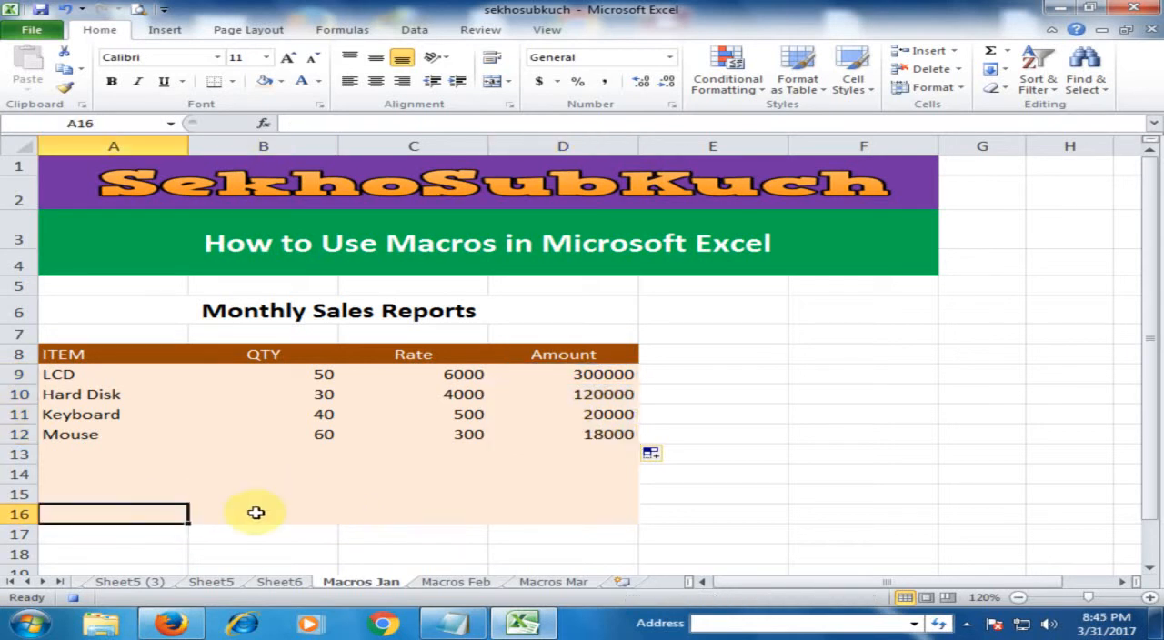
pyautogui.write('Total')
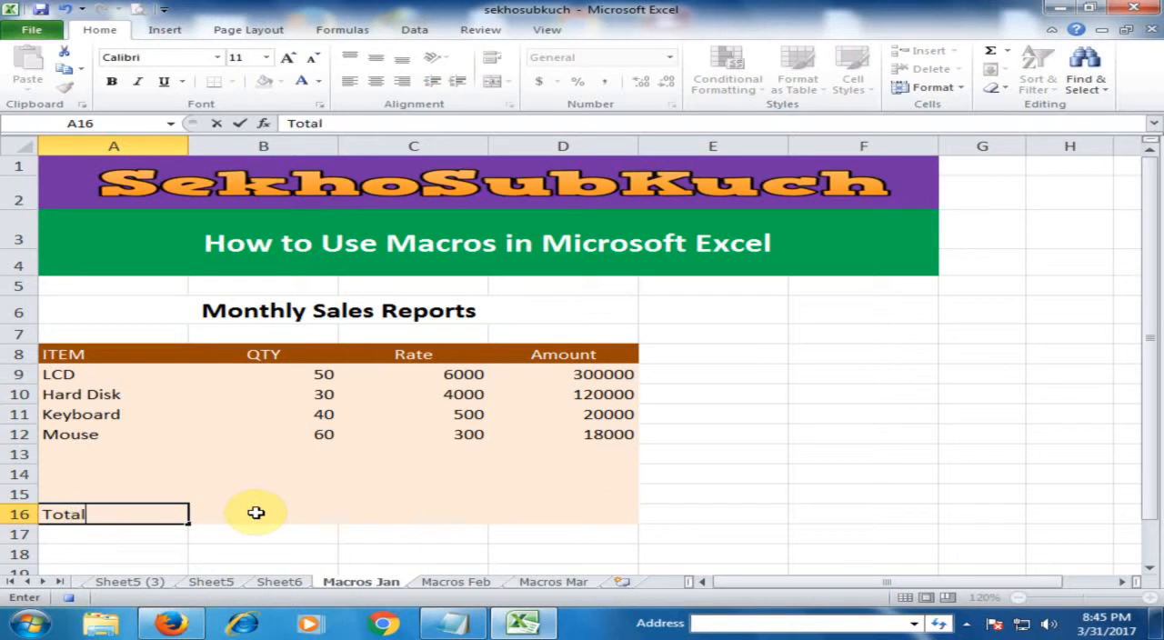
pyautogui.click(256, 512)
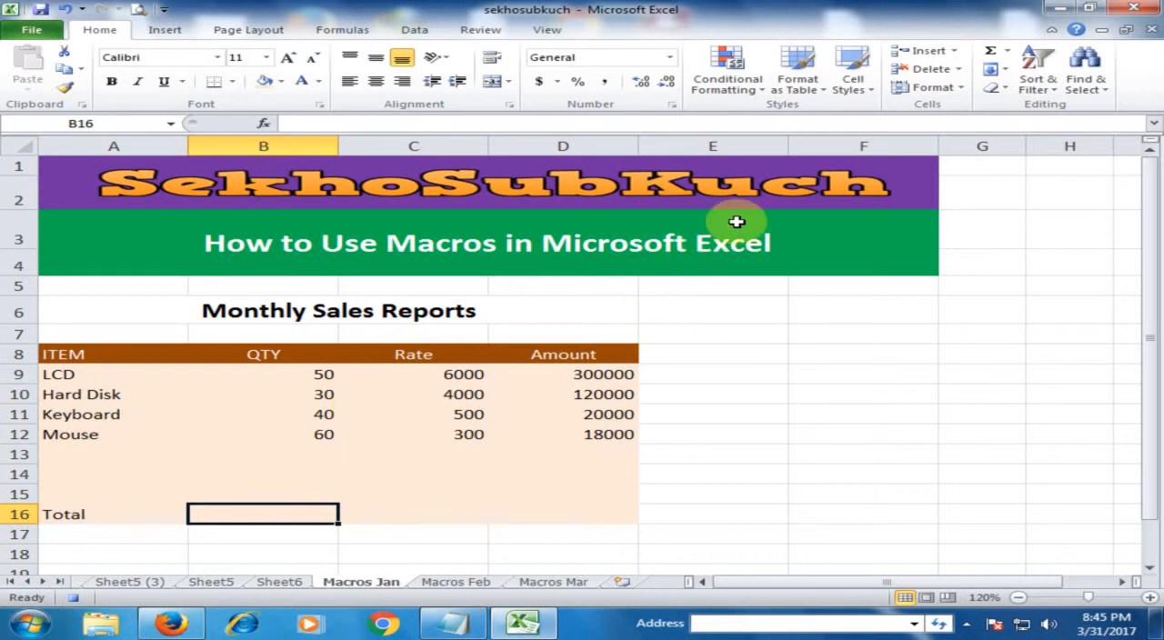
pyautogui.click(993, 51)
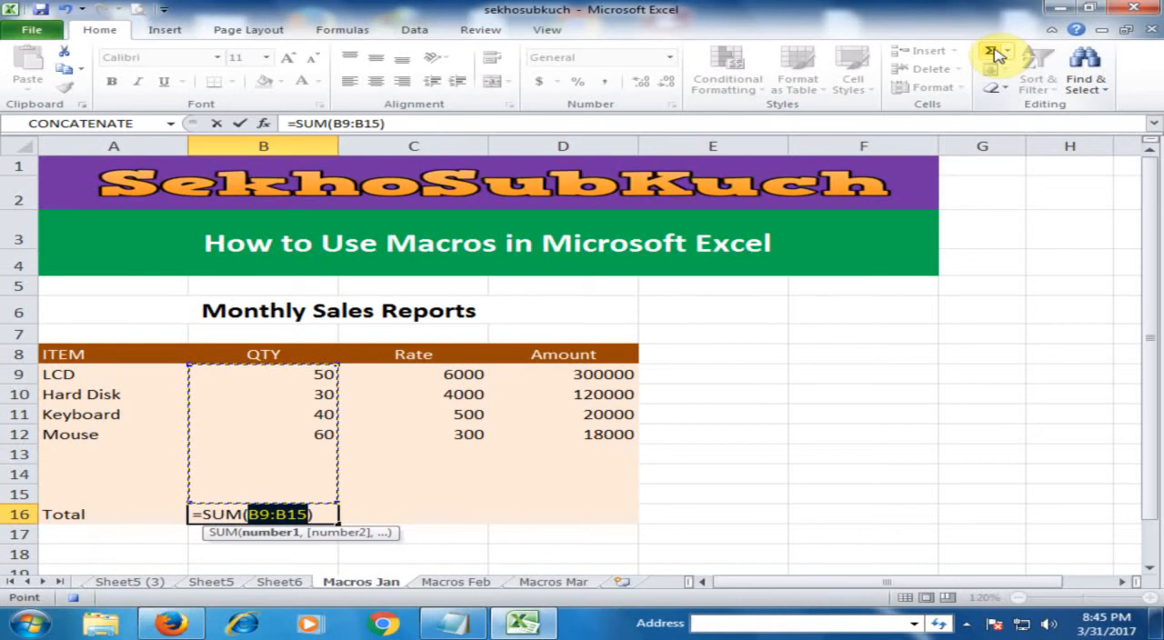
pyautogui.press('Return')
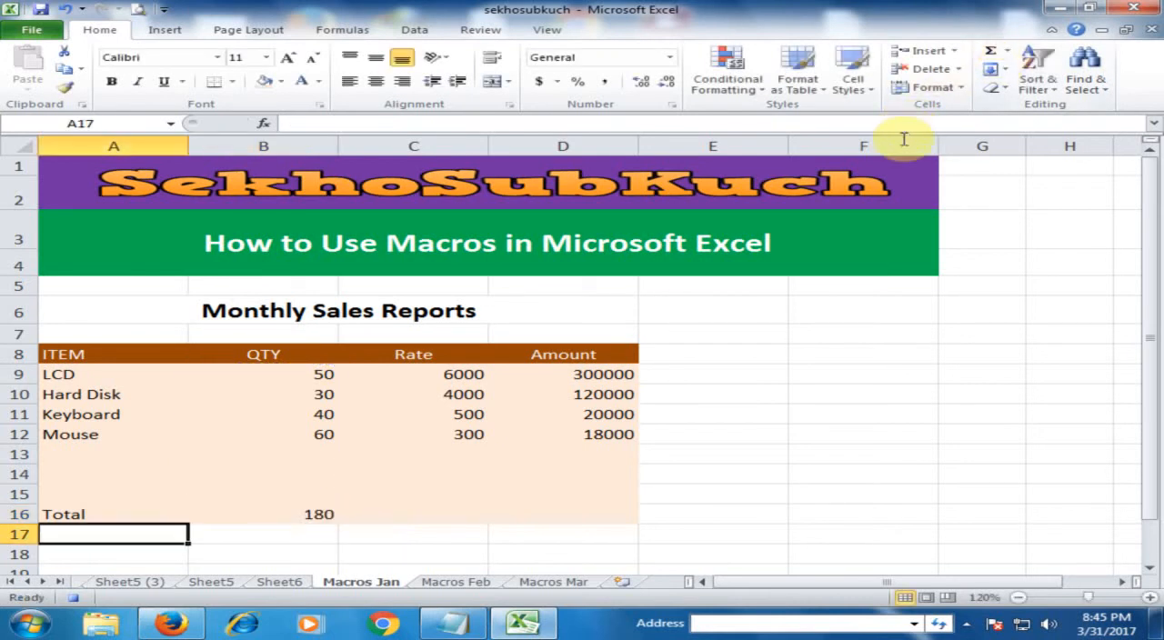
# - Sum the Amount column in cell D16 of the Total row using AutoSum
pyautogui.moveTo(577, 499); pyautogui.dragTo(582, 506)
pyautogui.click(587, 511)
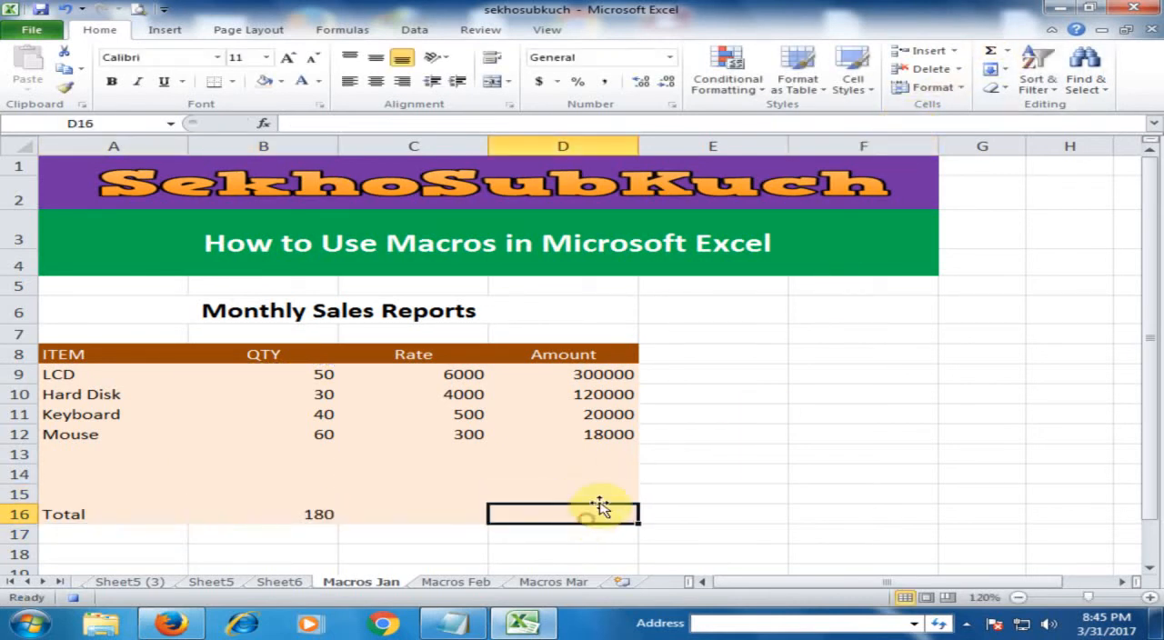
pyautogui.click(989, 52)
pyautogui.press('Return')
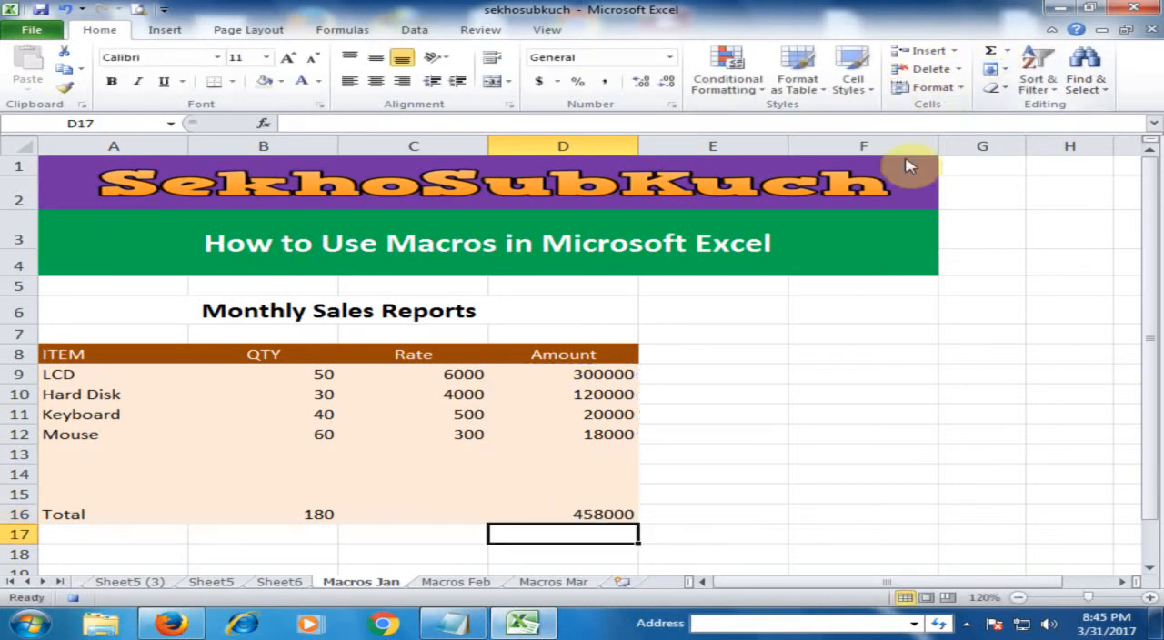
# - Make the column headings in A8:D8 bold
pyautogui.moveTo(109, 354); pyautogui.dragTo(531, 359)
pyautogui.click(111, 81)
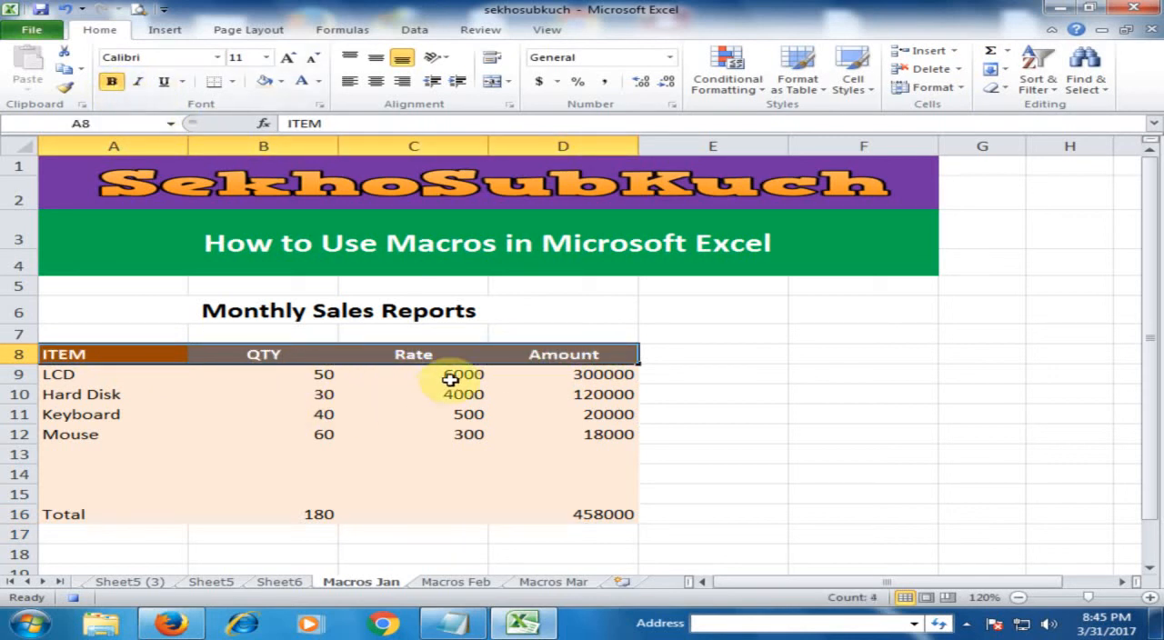
# - Color the Monthly Sales Reports title text in row 6 white and fill its merged cell, trying green before choosing red
pyautogui.click(499, 313)
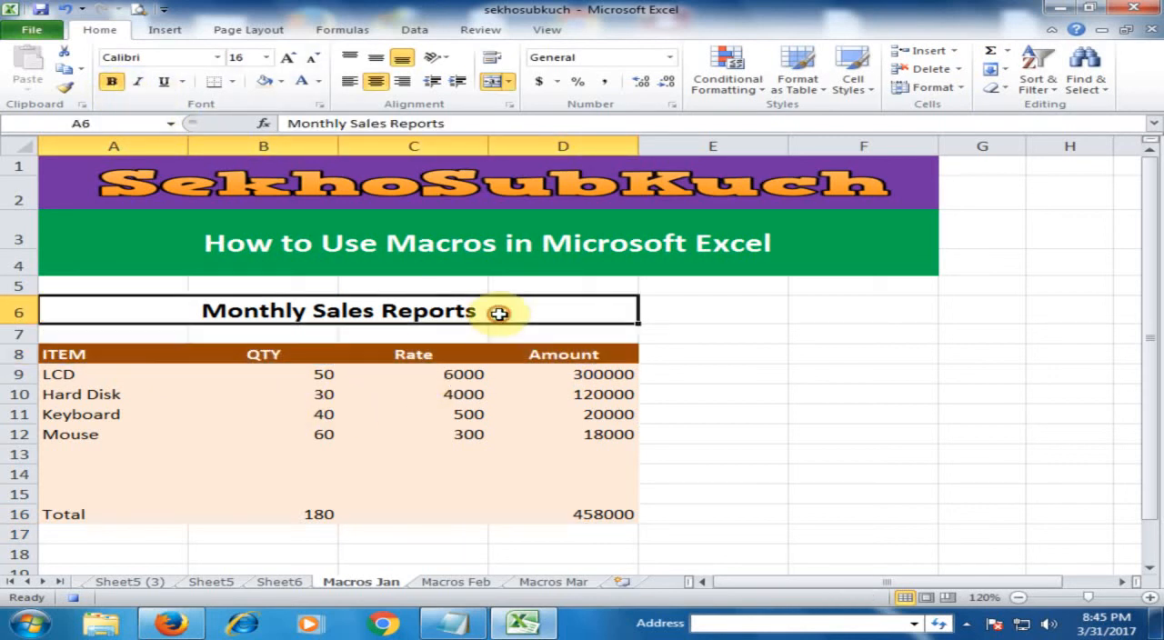
pyautogui.click(281, 80)
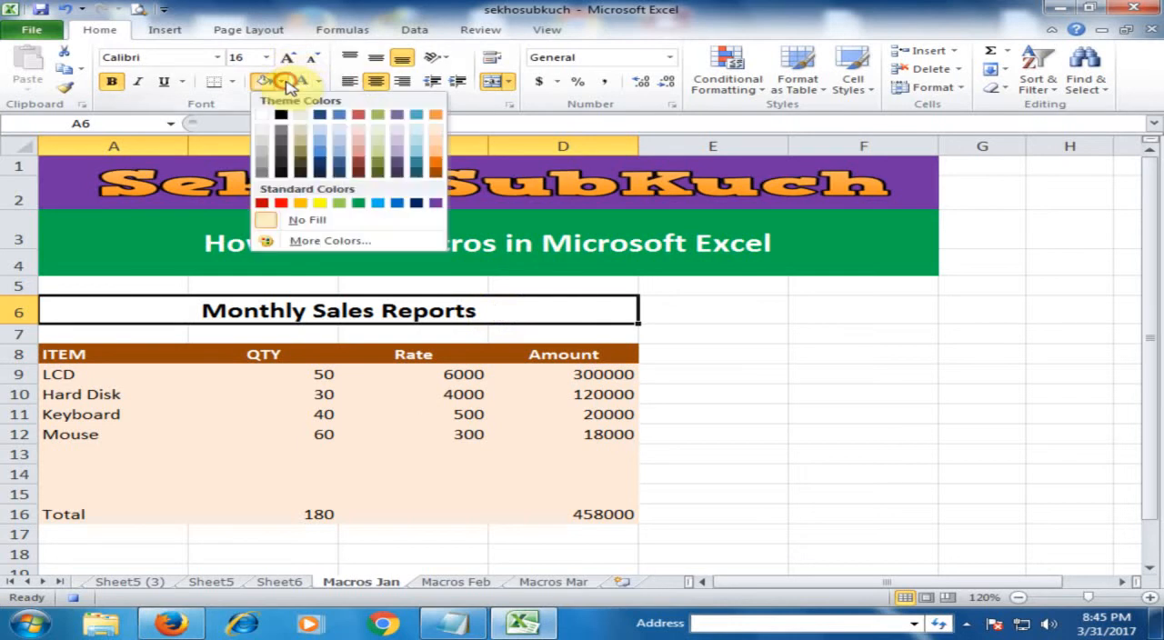
pyautogui.click(360, 203)
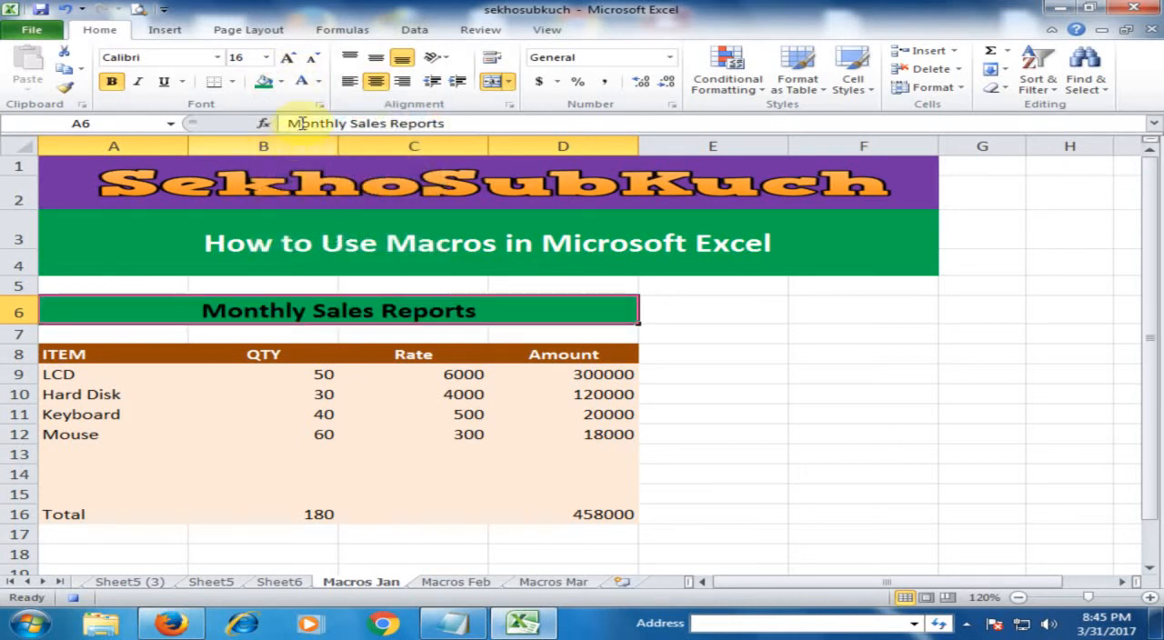
pyautogui.click(304, 82)
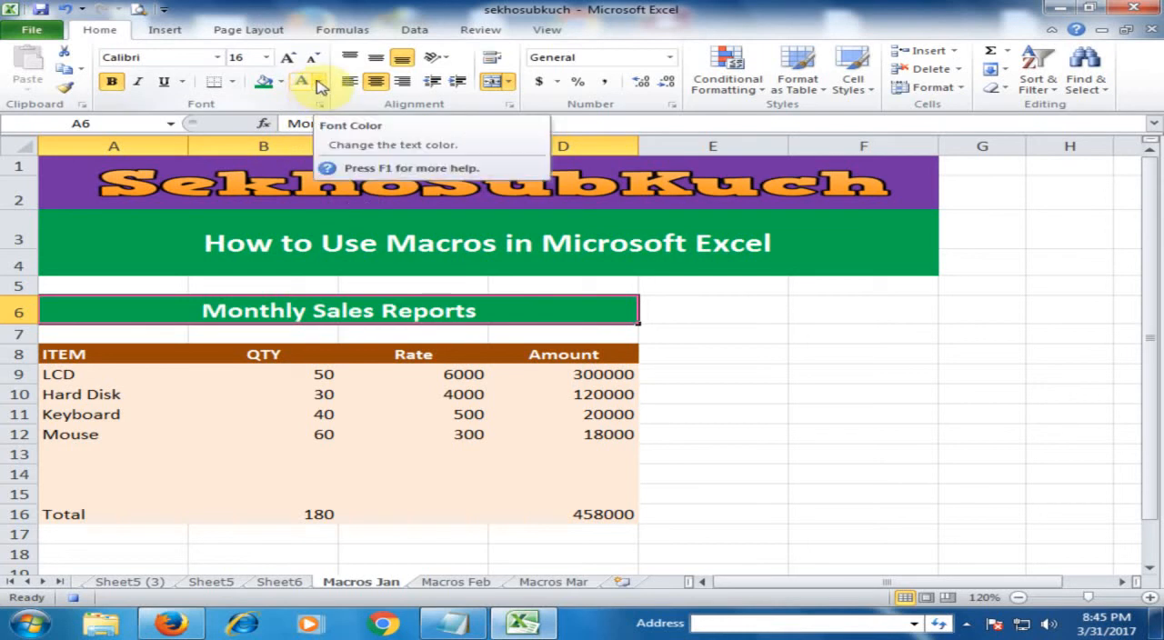
pyautogui.click(281, 82)
pyautogui.click(262, 203)
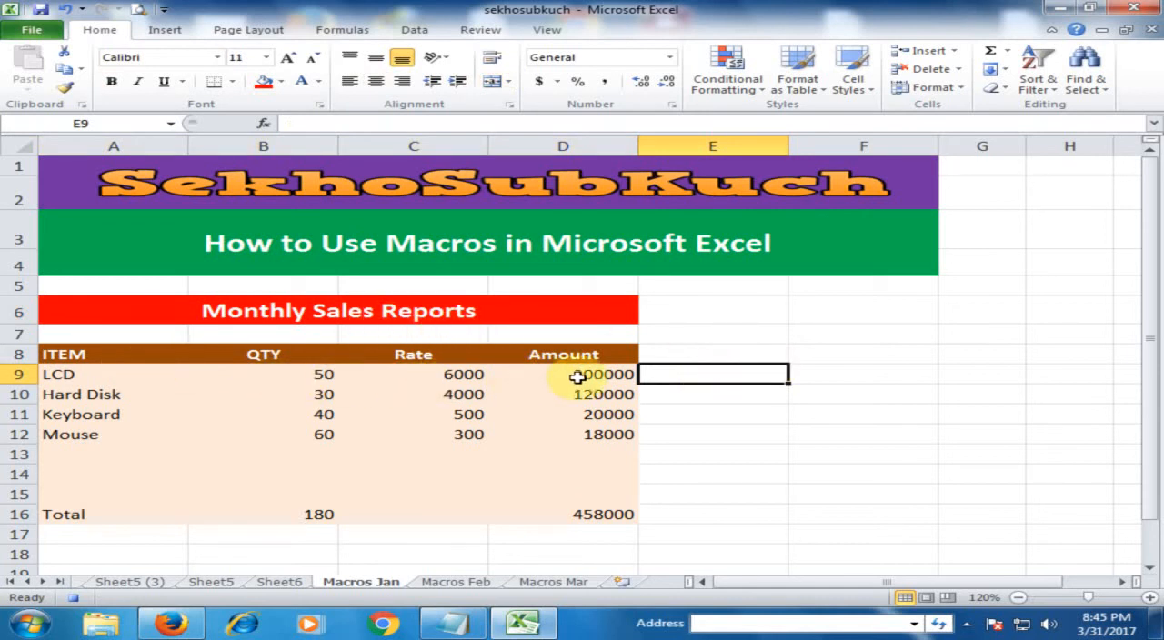
# - Make the Total row A16:D16 bold
pyautogui.moveTo(107, 514); pyautogui.dragTo(582, 513)
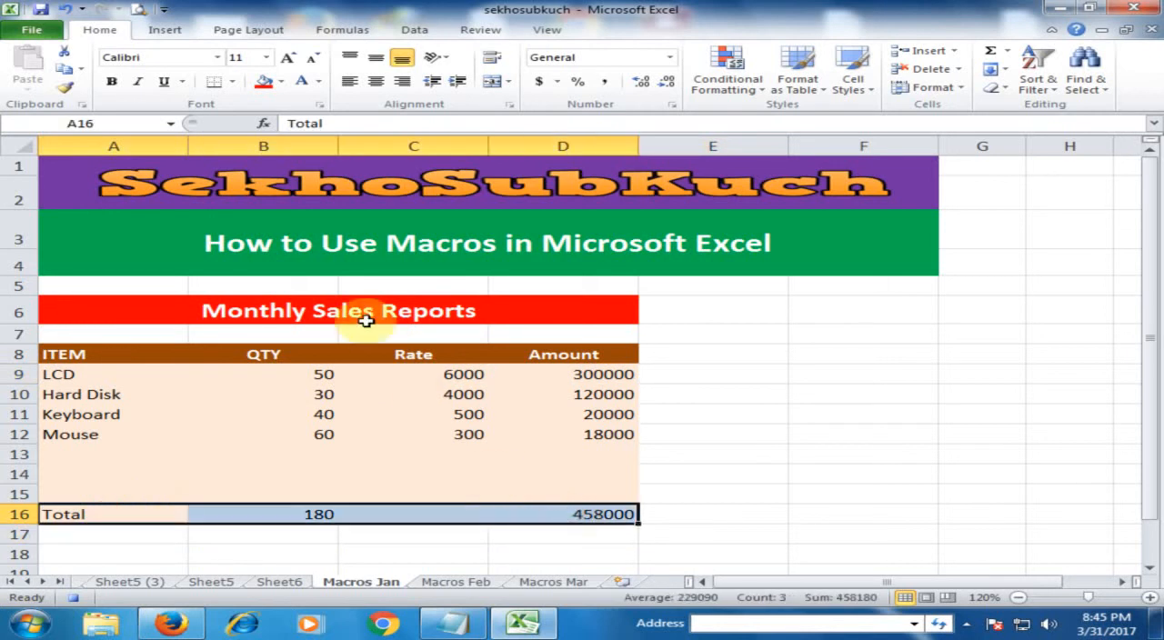
pyautogui.click(112, 81)
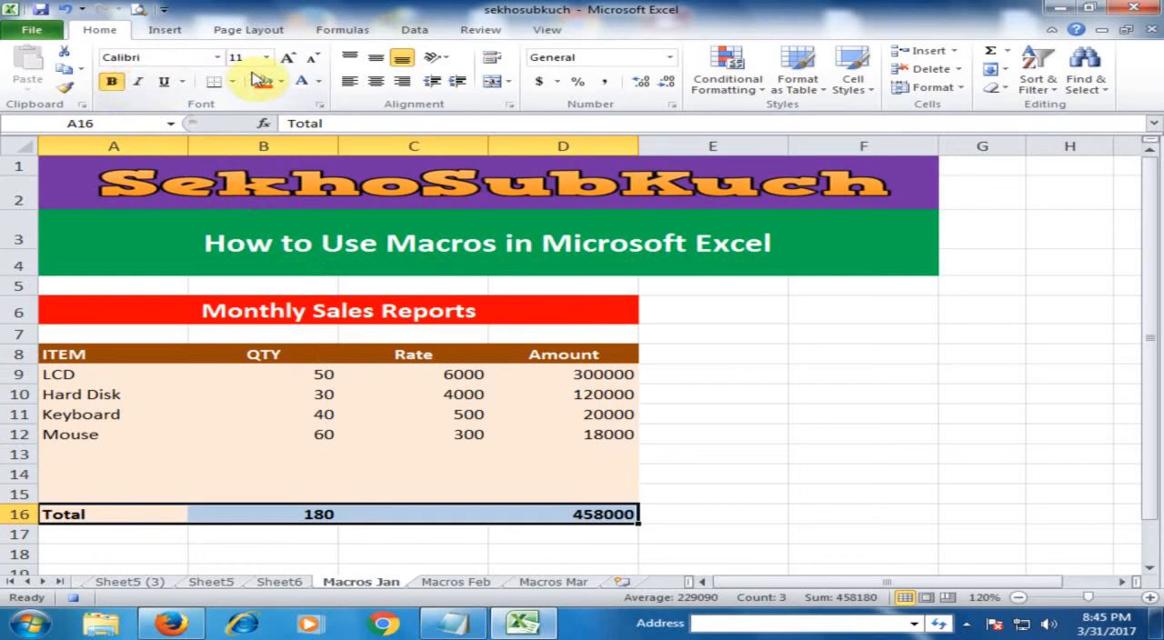
# - Stop recording the MonthlySales macro and deselect the Total row
pyautogui.click(564, 34)
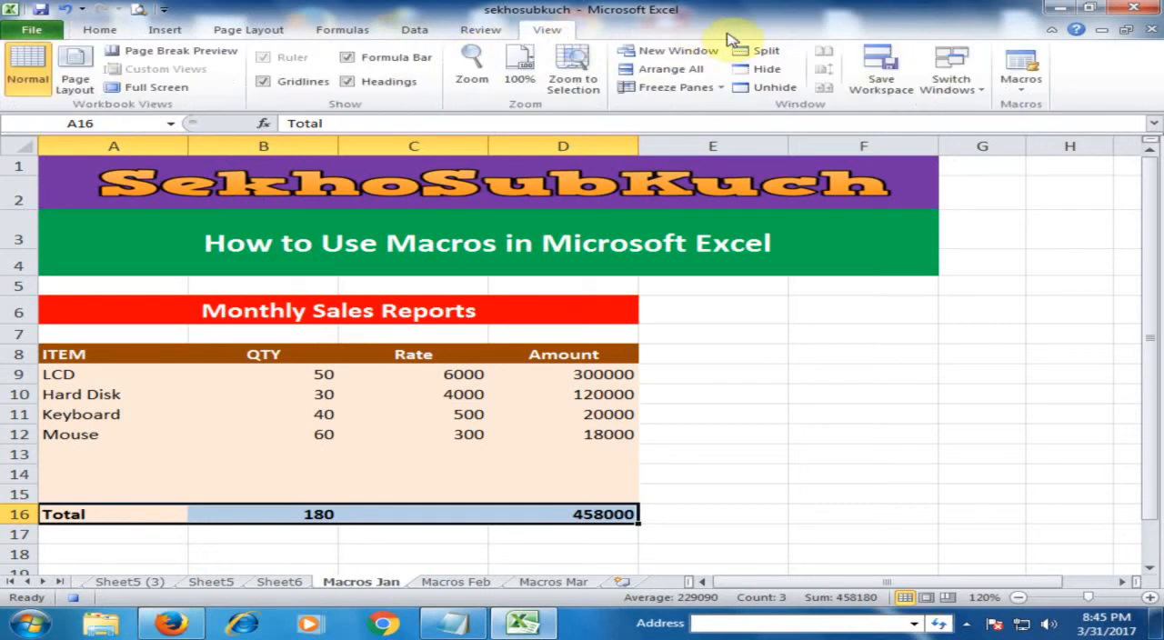
pyautogui.click(1019, 68)
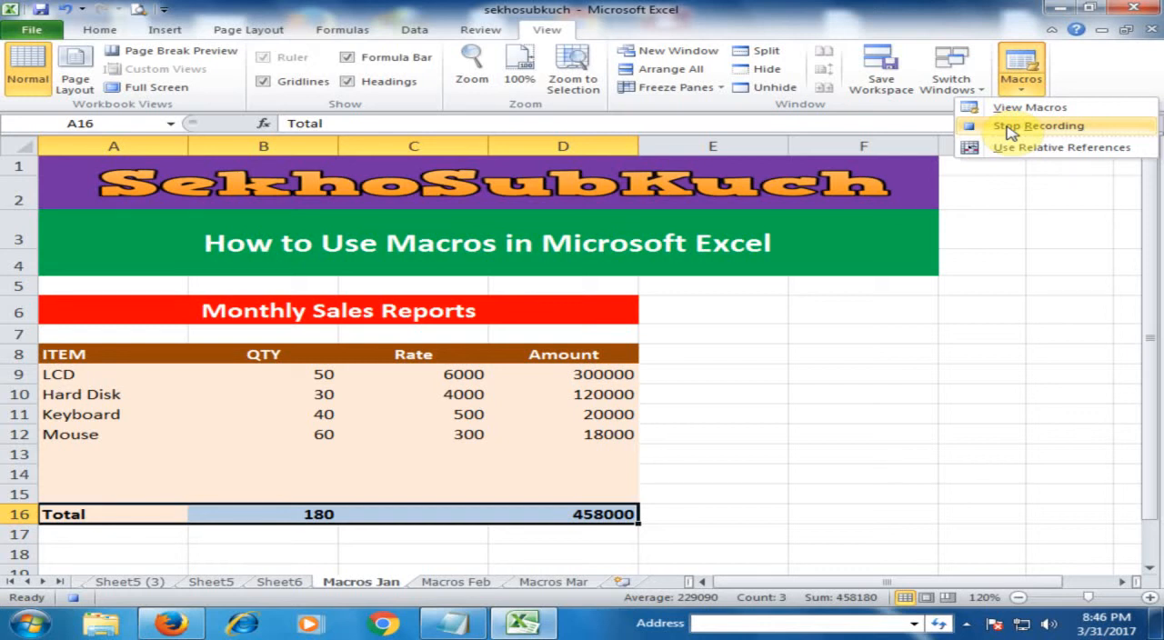
pyautogui.click(1007, 125)
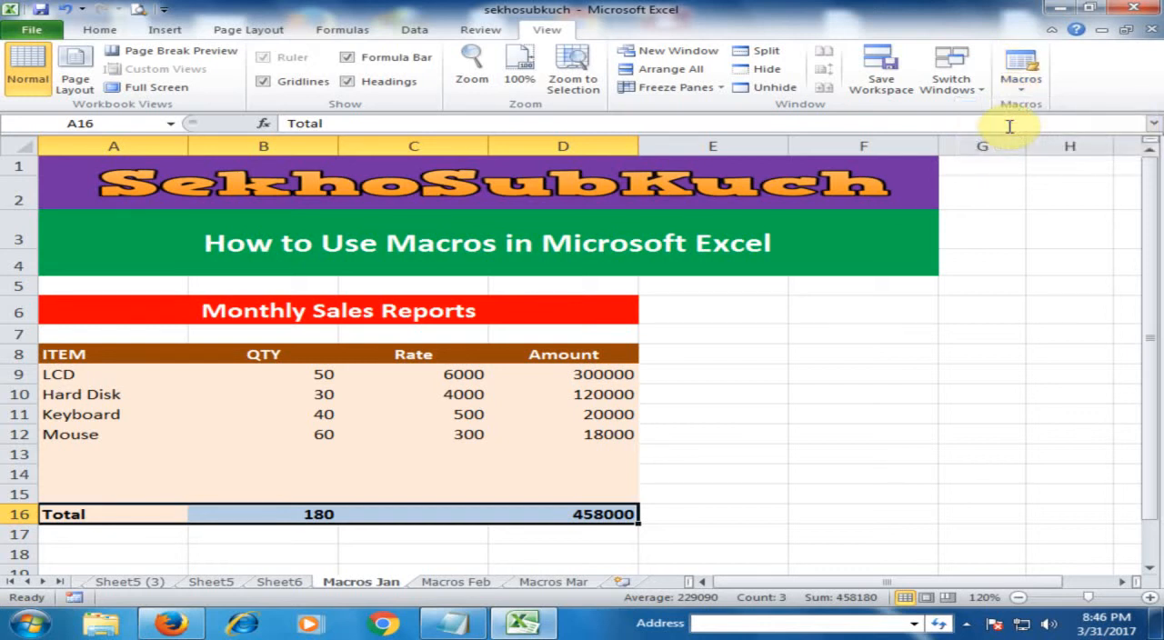
pyautogui.click(821, 352)
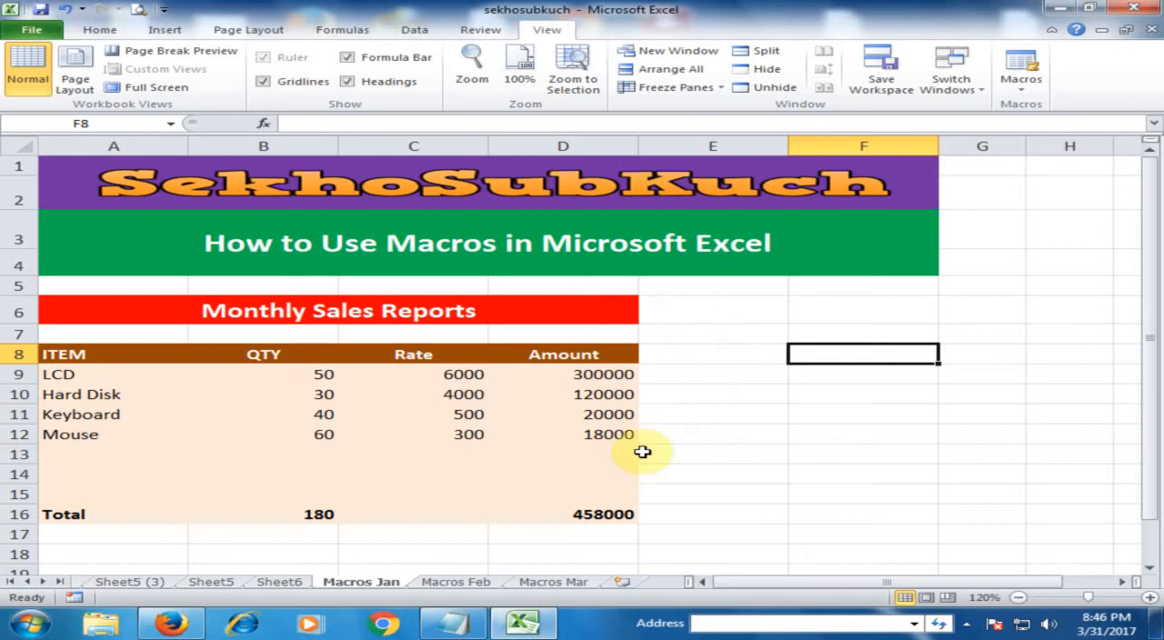
# - Compare the Macros Feb sheet with Macros Jan, and run the PERSONAL.XLSB!MonthlySales macro on Macros Feb
pyautogui.click(454, 582)
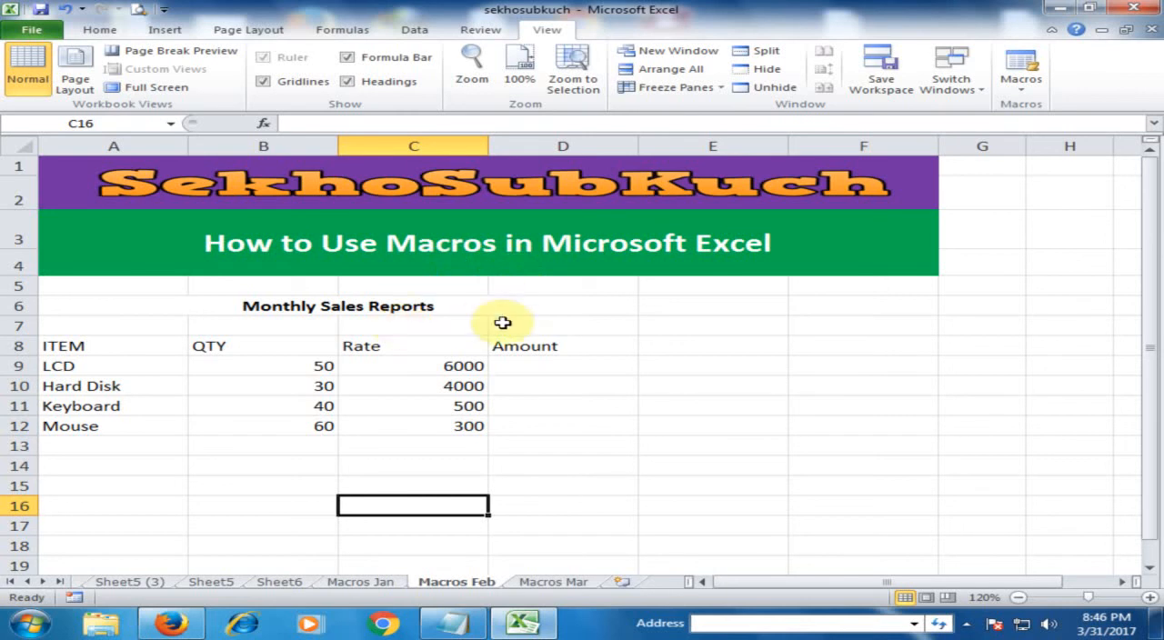
pyautogui.click(382, 583)
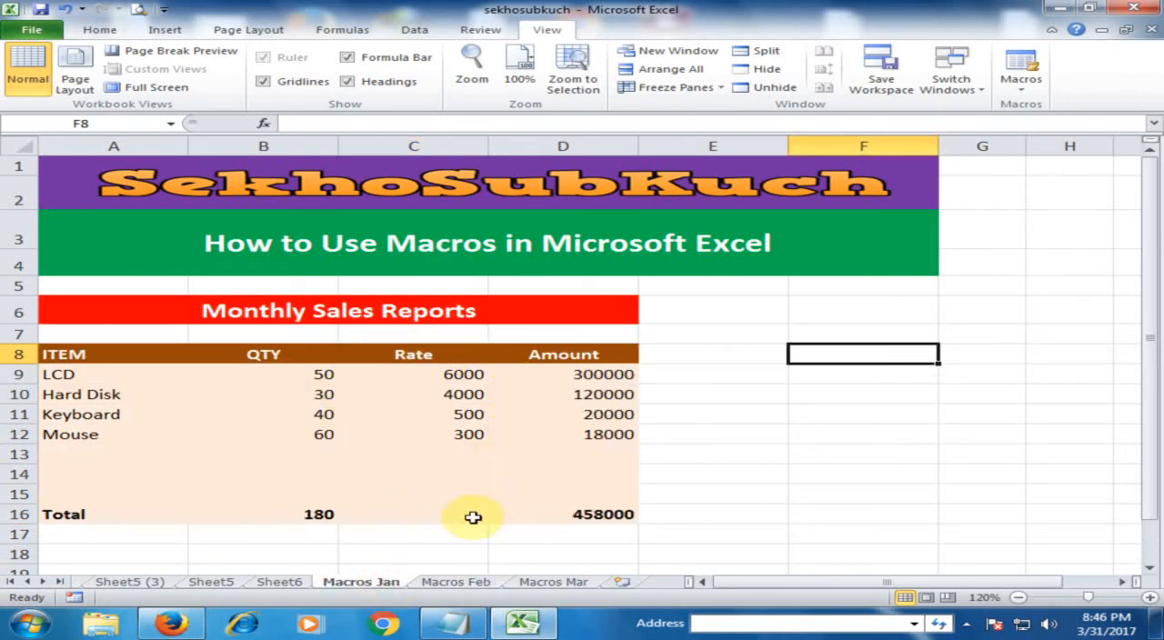
pyautogui.click(454, 582)
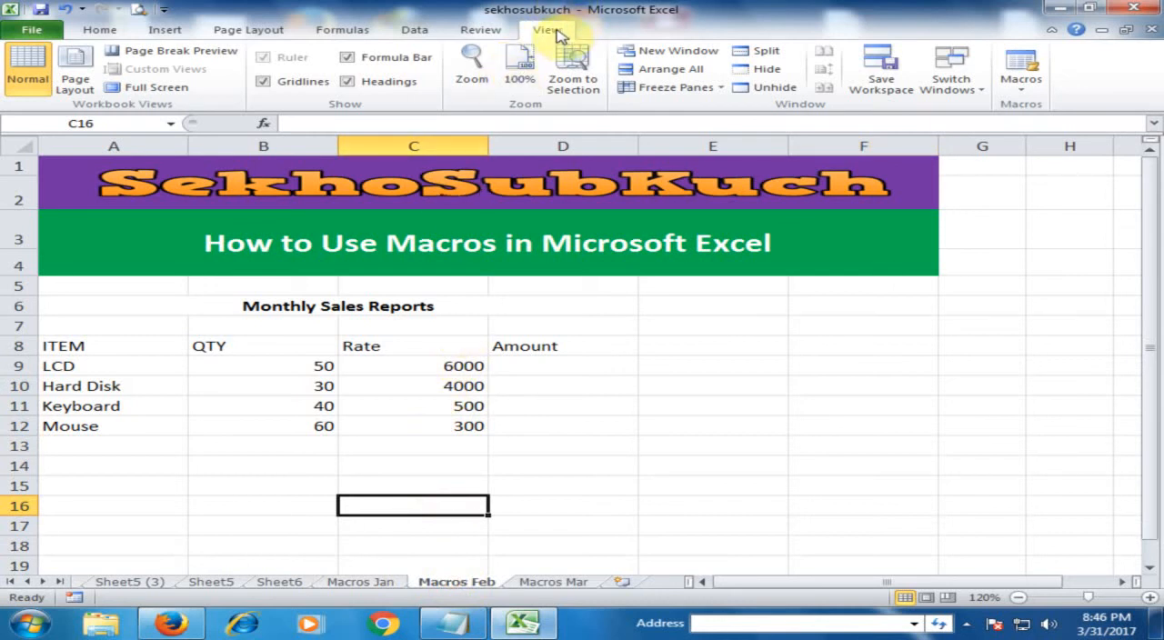
pyautogui.click(1019, 72)
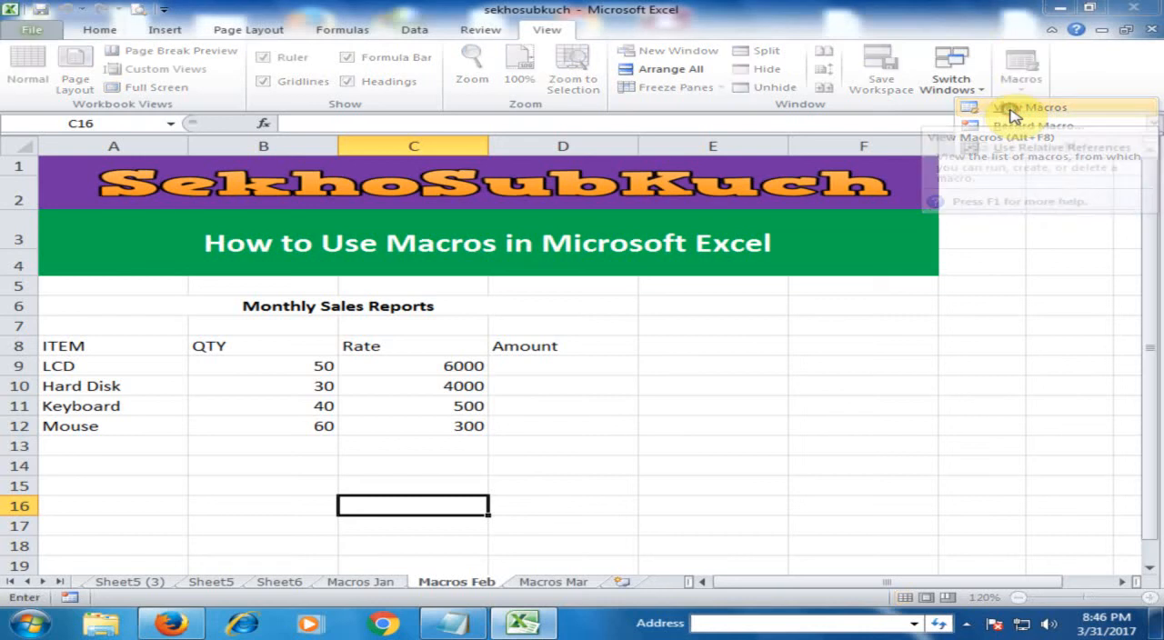
pyautogui.click(1014, 109)
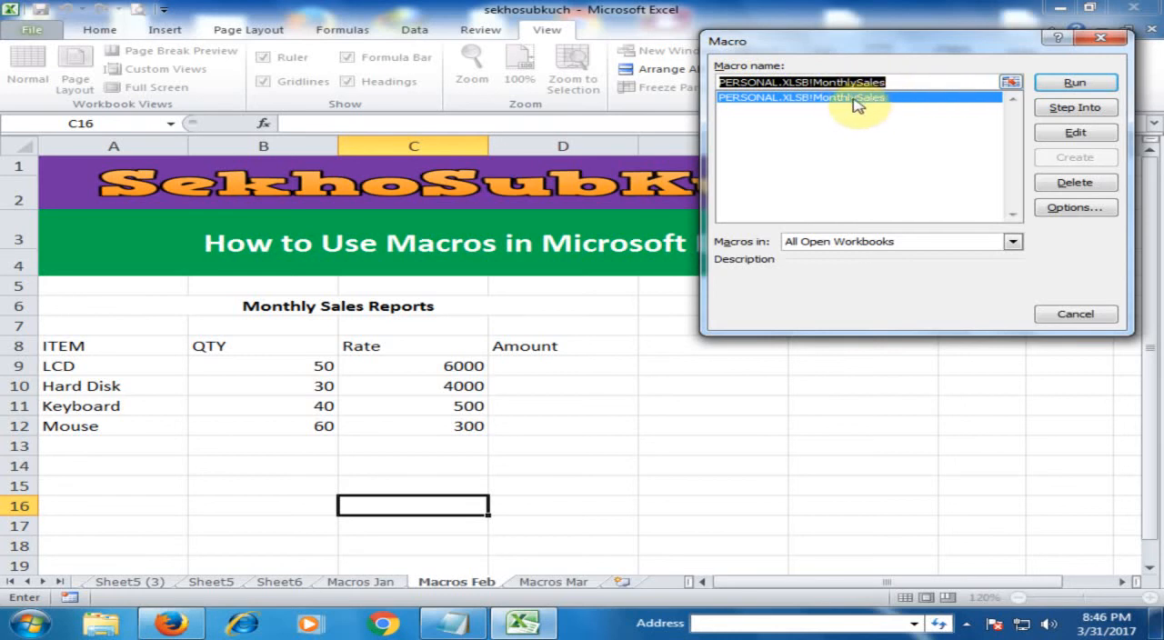
pyautogui.click(1073, 82)
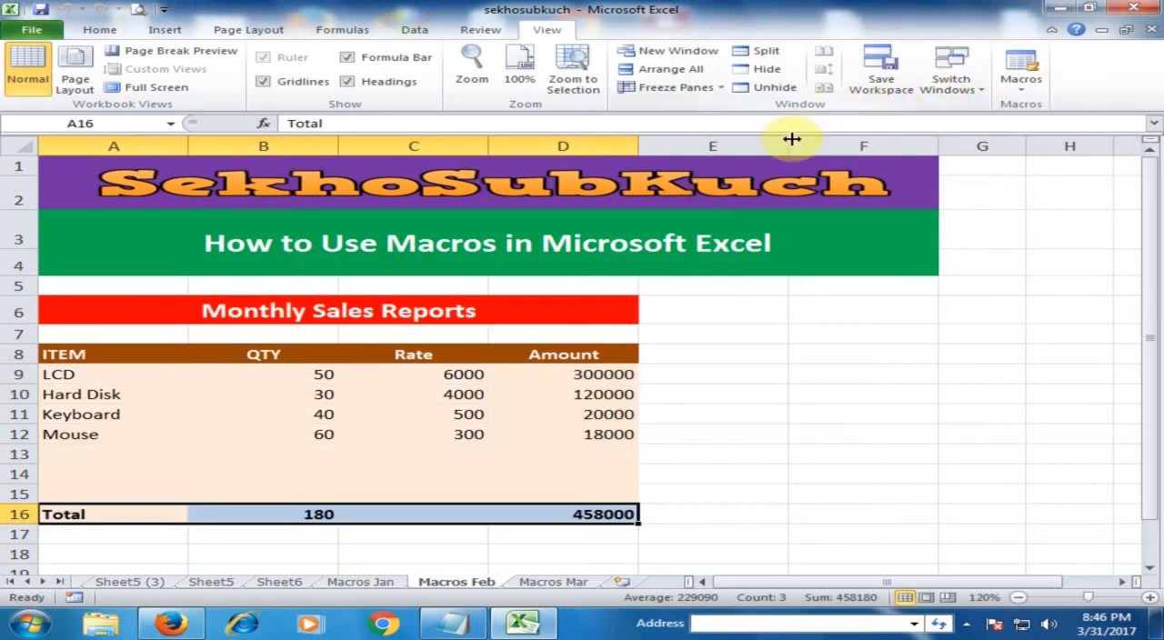
pyautogui.click(708, 446)
# - Run the PERSONAL.XLSB!MonthlySales macro on the Macros Mar sheet
pyautogui.click(563, 582)
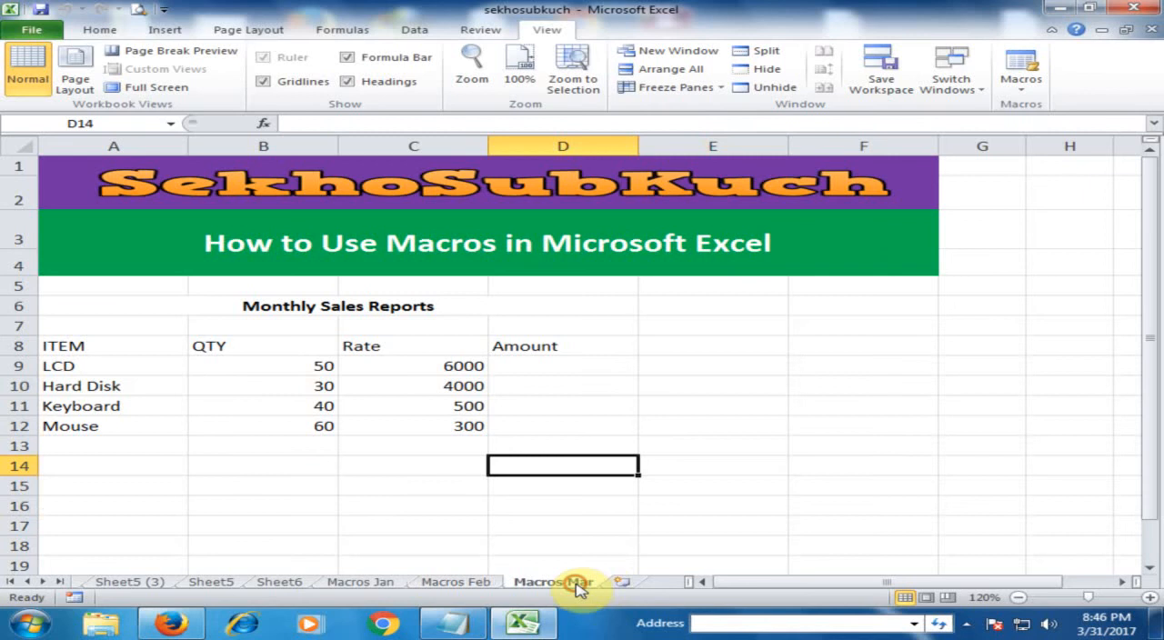
pyautogui.click(690, 418)
pyautogui.click(1018, 87)
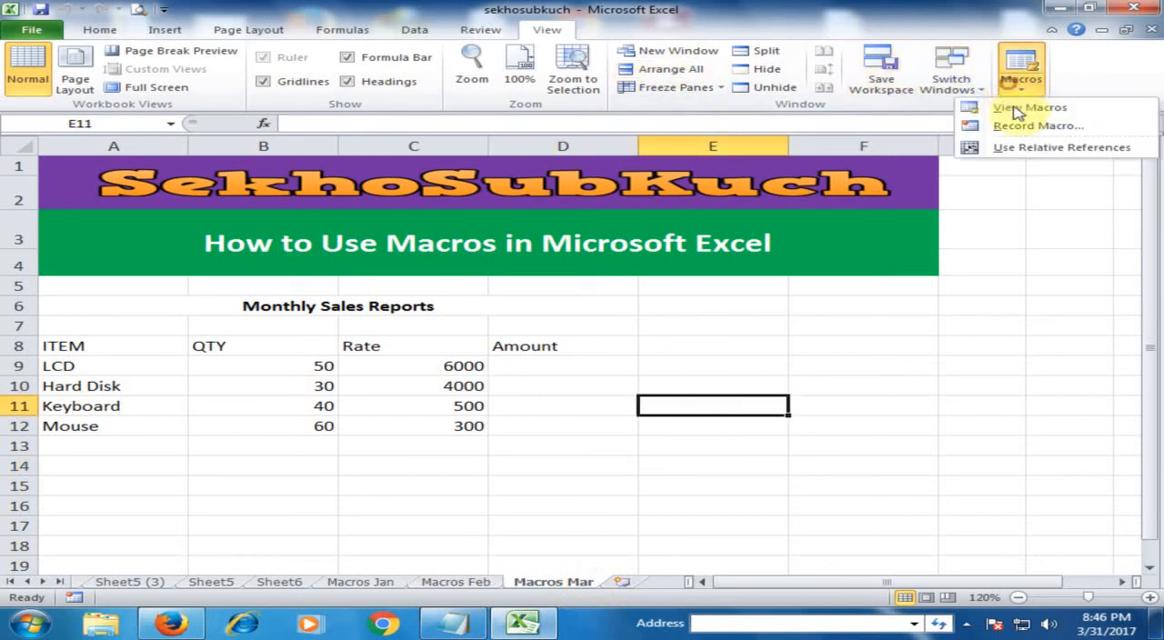
pyautogui.click(1020, 107)
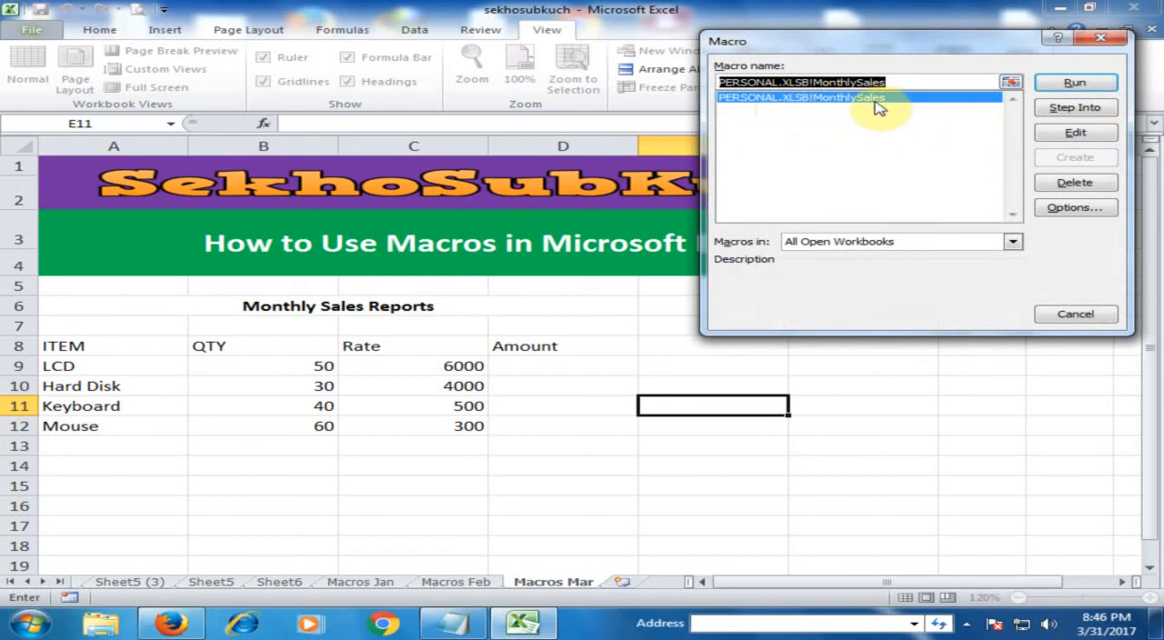
pyautogui.click(1073, 84)
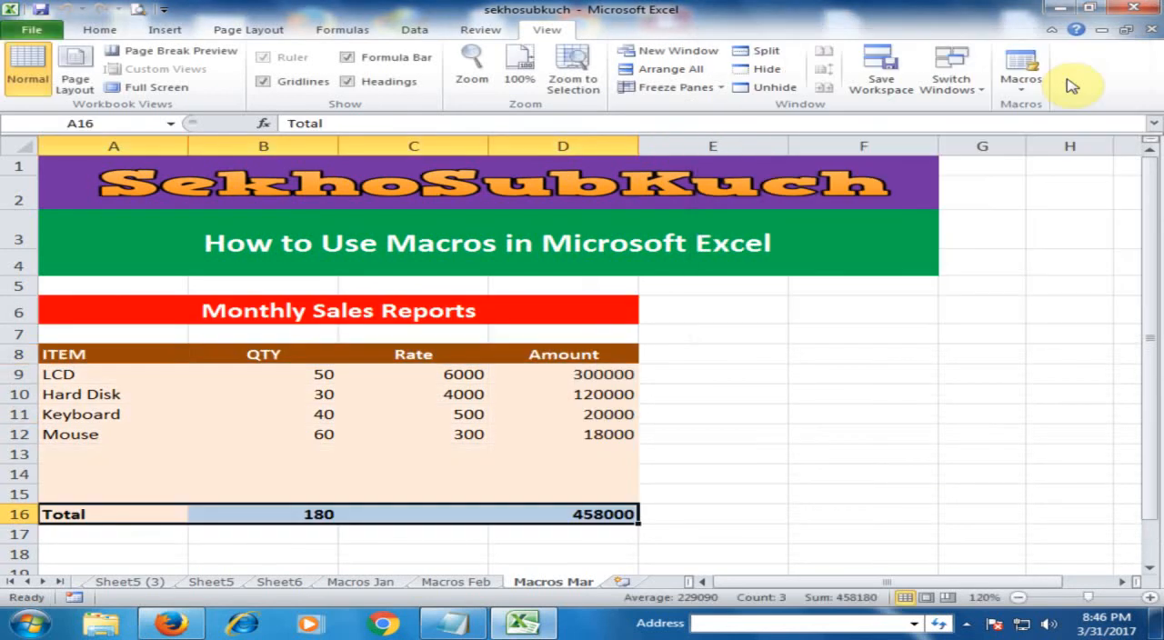
pyautogui.click(782, 375)
pyautogui.click(839, 366)
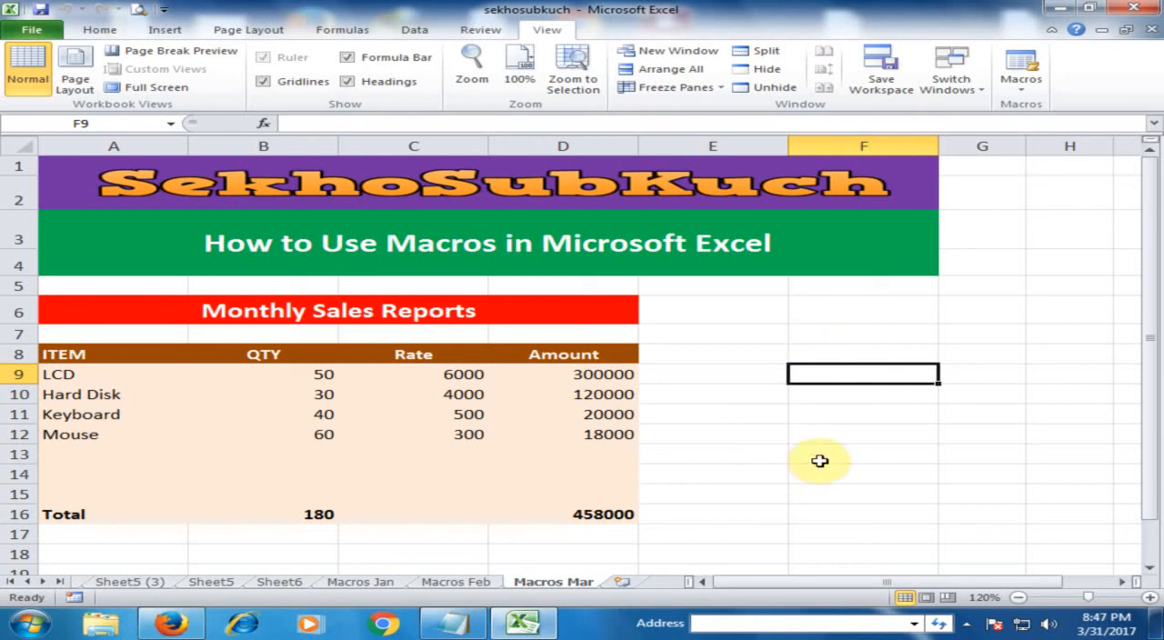
pyautogui.click(749, 447)
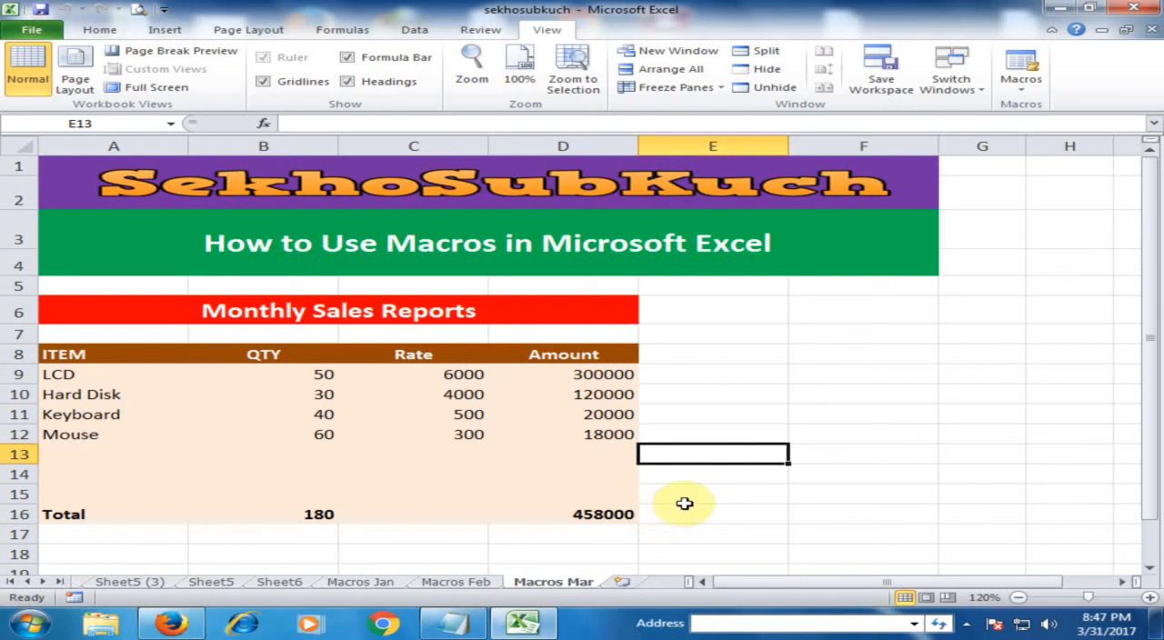
pyautogui.click(659, 493)
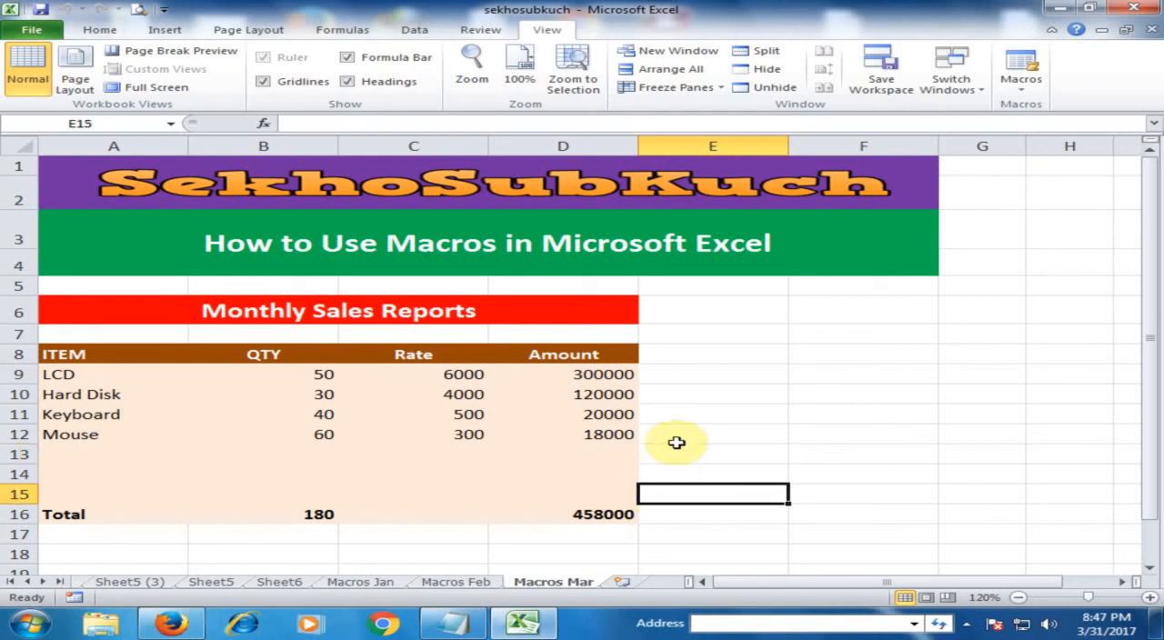
# - Clear only the formatting from the report range A6:D16 on the Macros Mar sheet, keeping its contents
pyautogui.moveTo(132, 302); pyautogui.dragTo(500, 512)
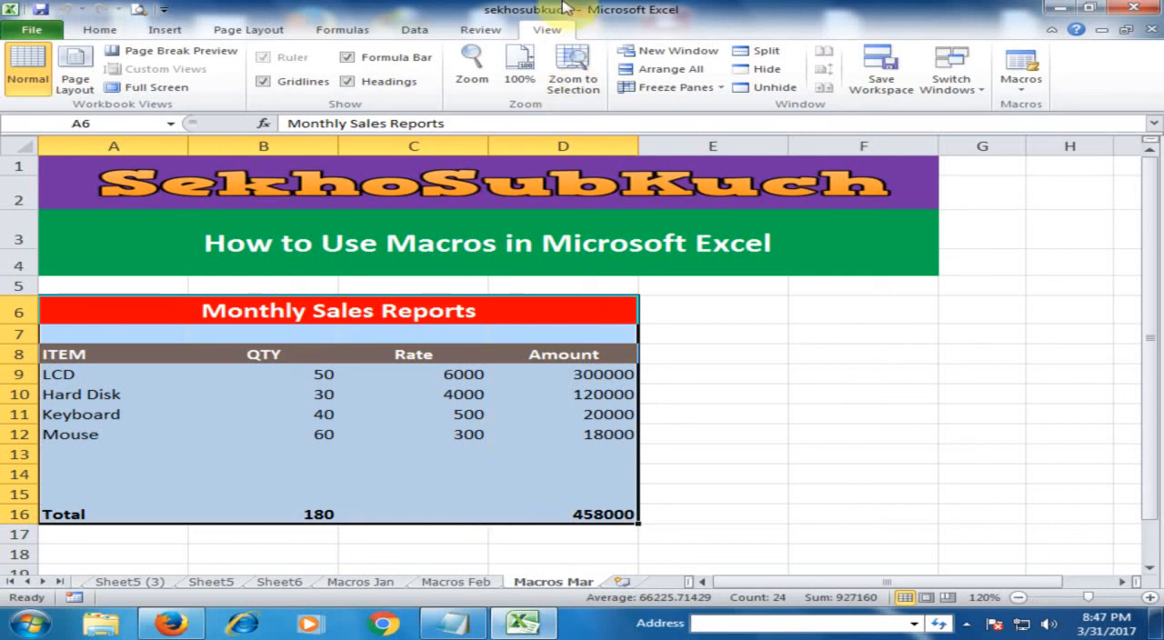
pyautogui.click(100, 29)
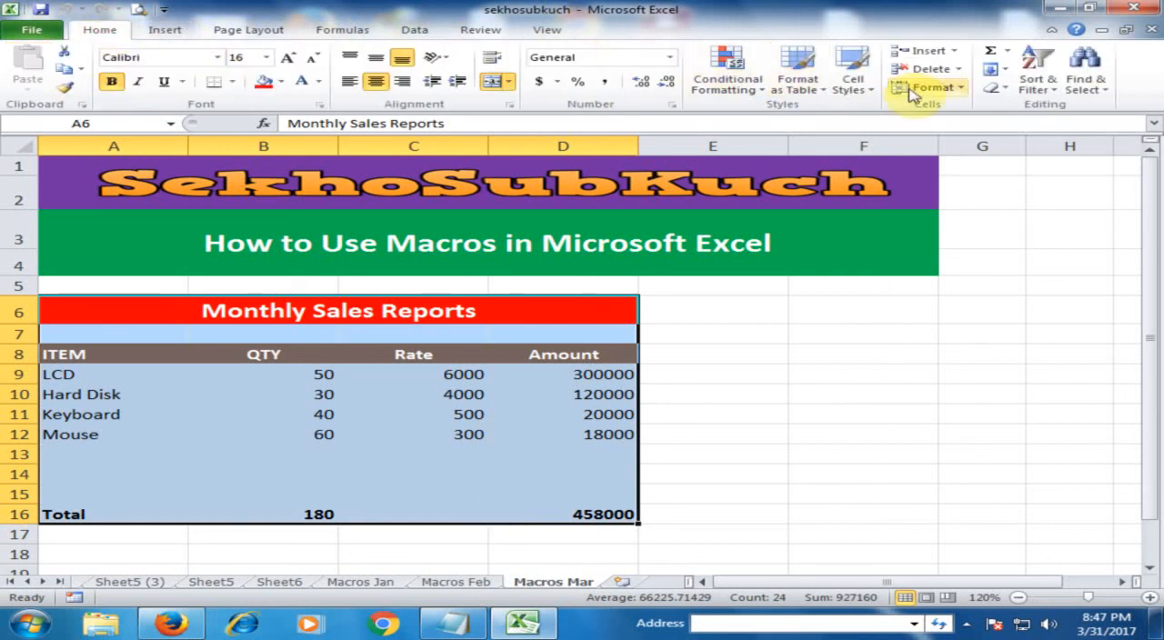
pyautogui.click(1011, 91)
pyautogui.click(1023, 129)
pyautogui.click(797, 384)
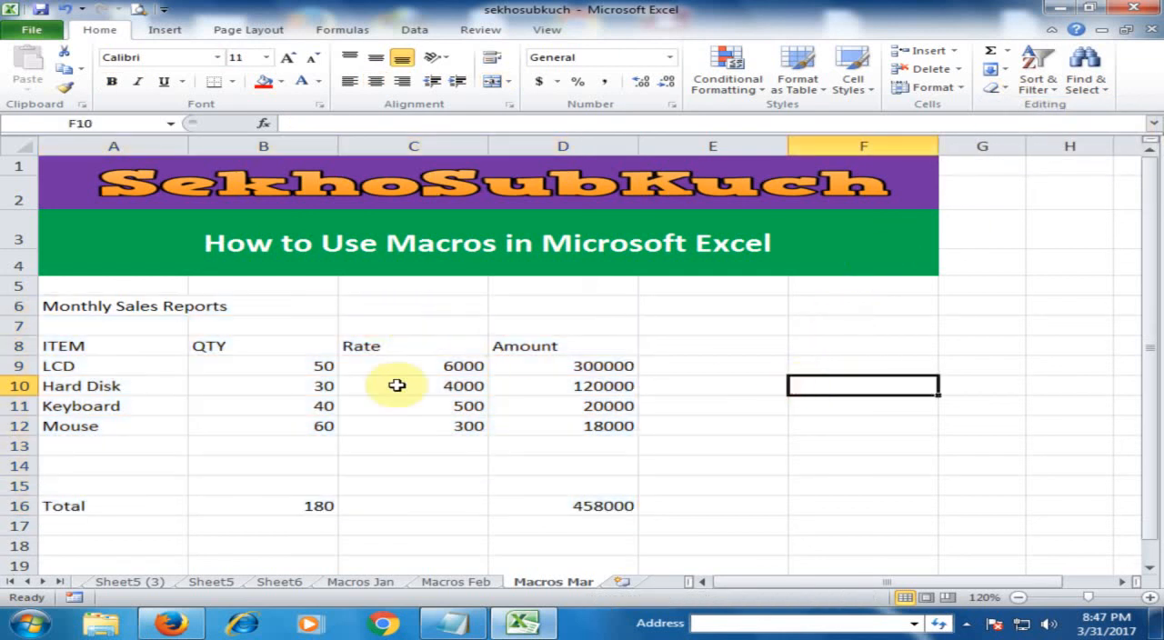